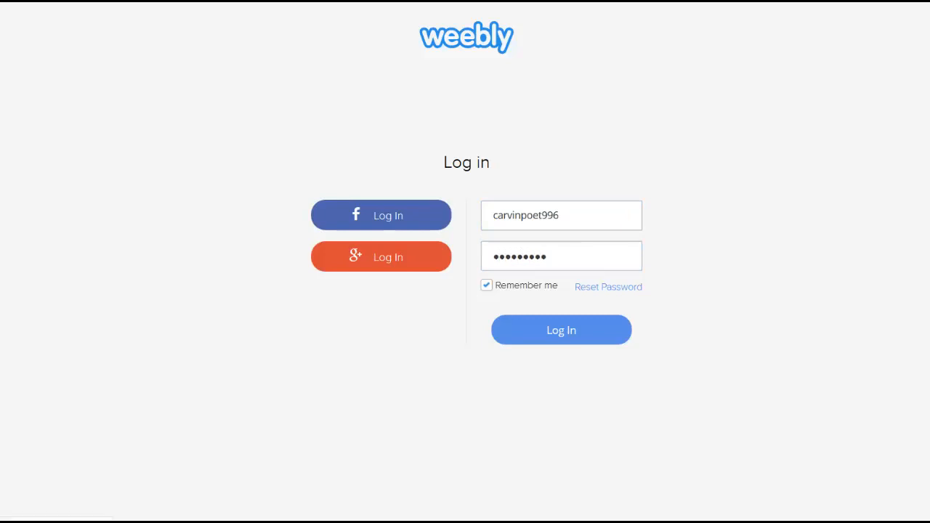
# Step: Log in to the account with the filled-in credentials and dismiss the Membership announcement
pyautogui.press('Return')
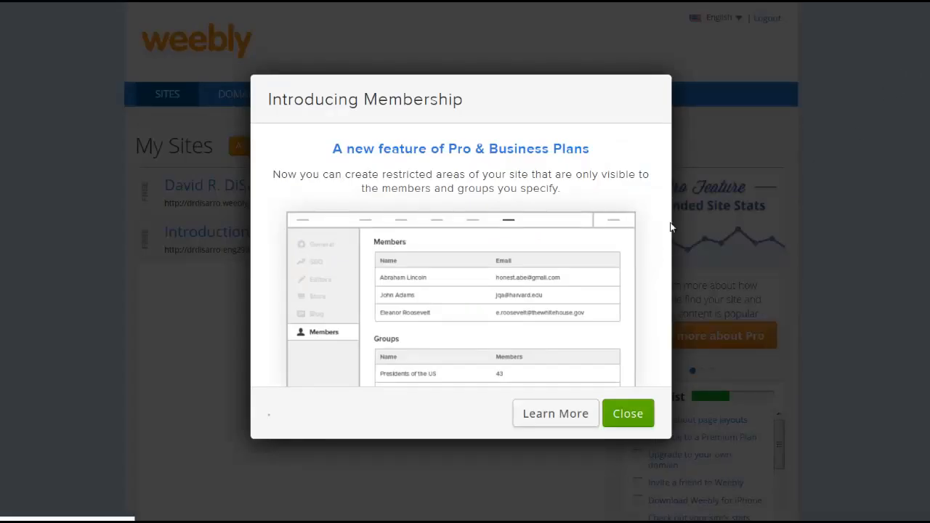
pyautogui.click(628, 413)
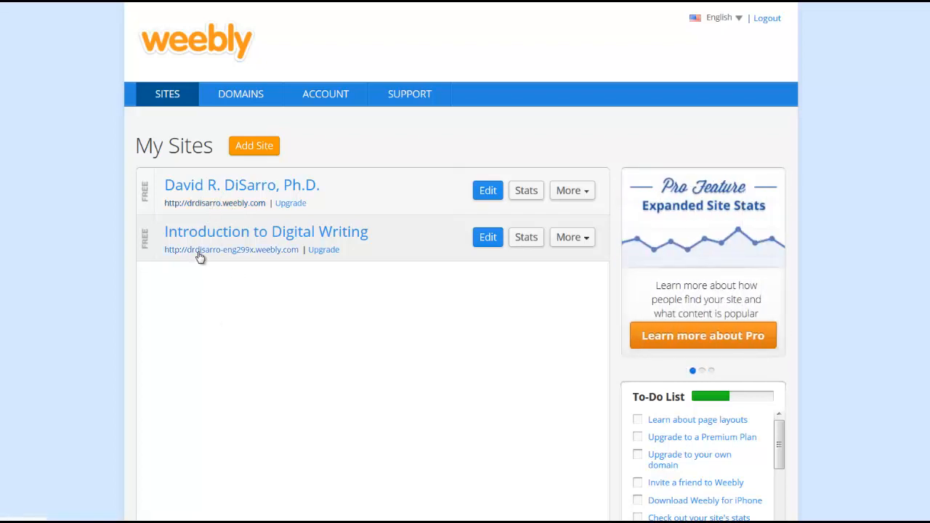
# Step: Open the "Introduction to Digital Writing" site for editing and go through the Important Changes notices until they are dismissed
pyautogui.click(225, 256)
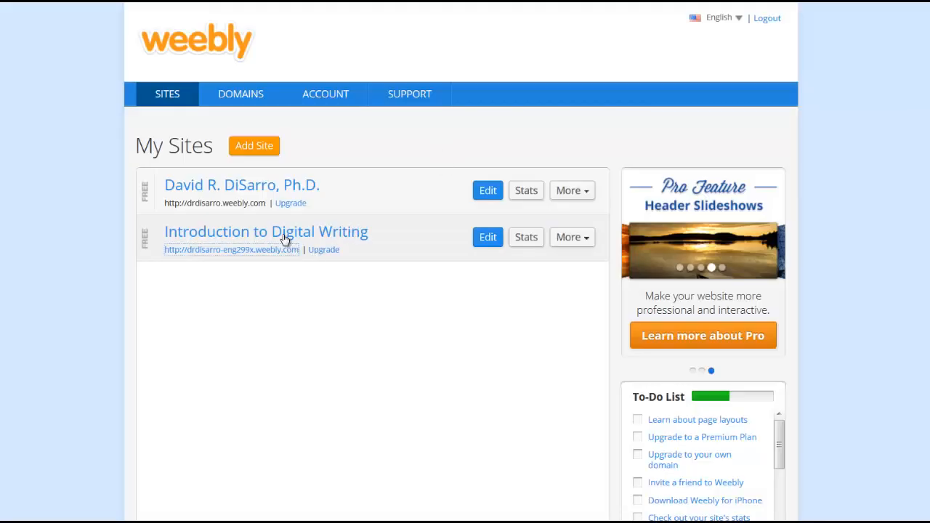
pyautogui.click(487, 242)
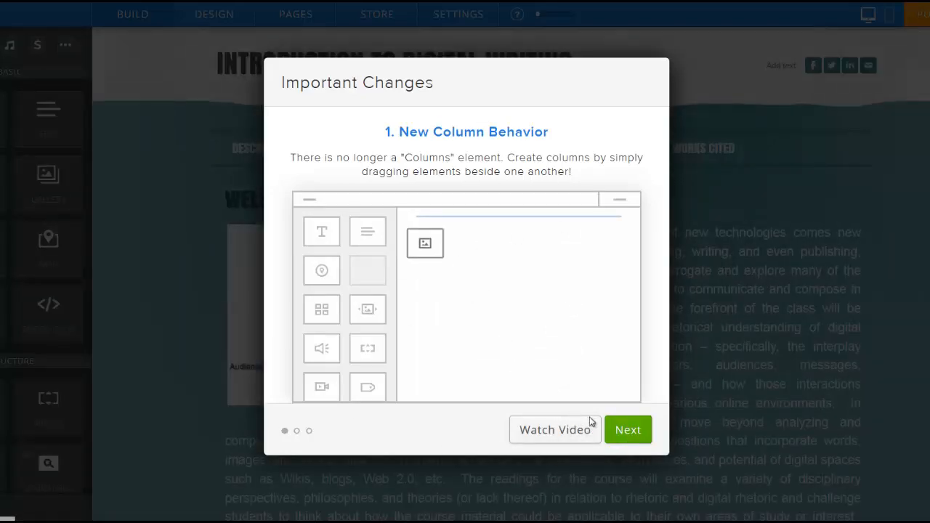
pyautogui.click(627, 432)
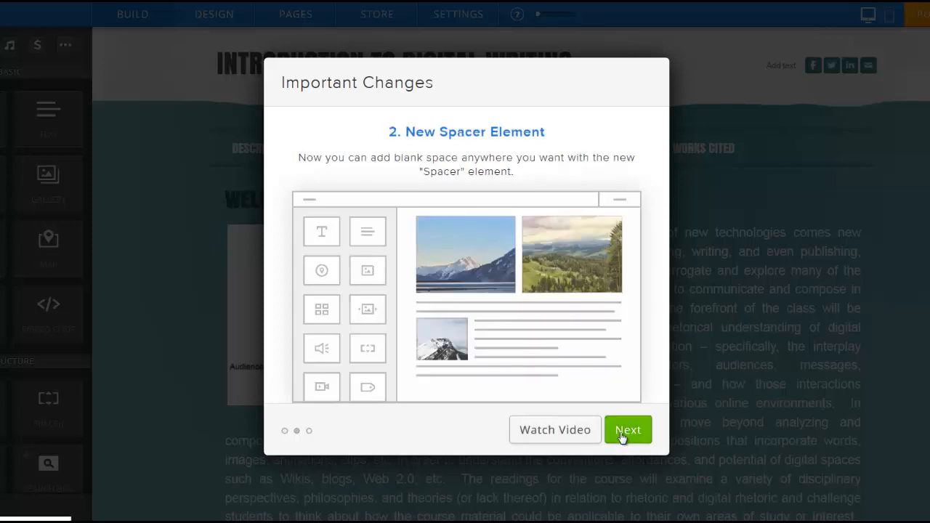
pyautogui.click(622, 436)
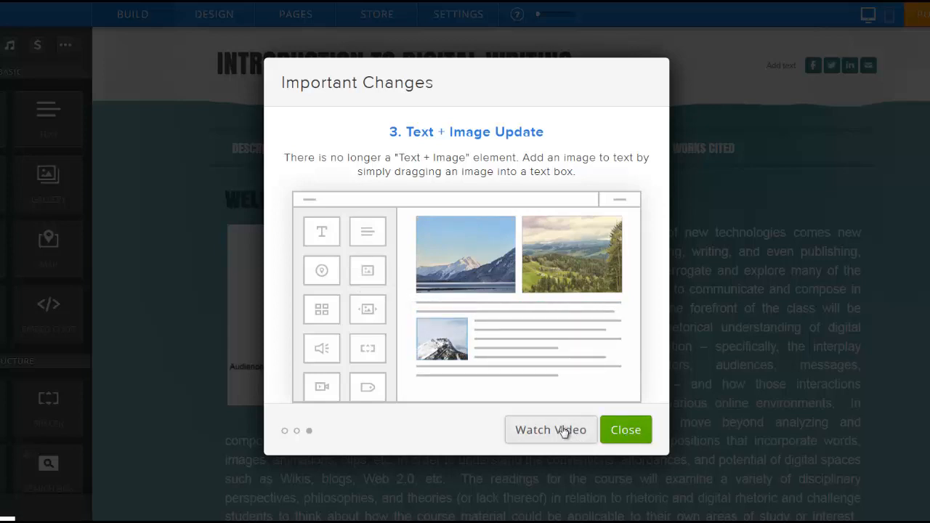
pyautogui.click(615, 430)
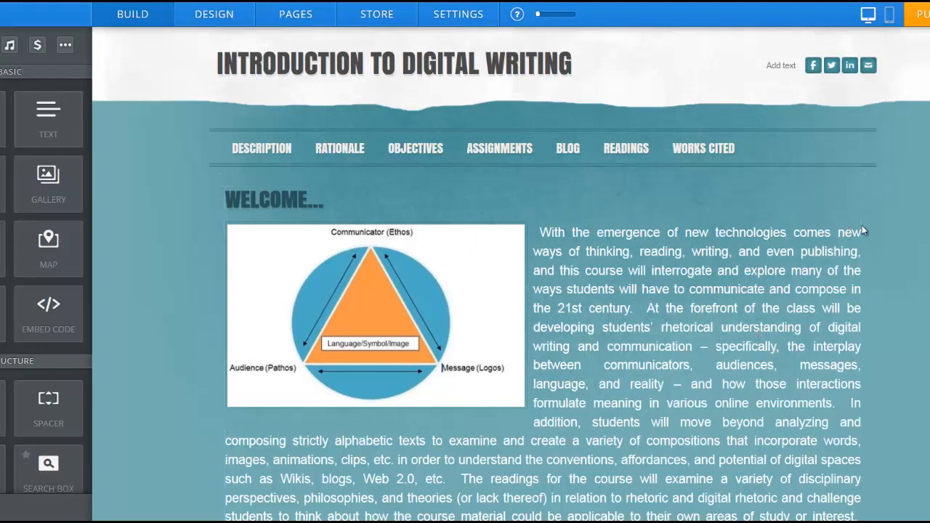
# Step: Add a text element above the Welcome heading and enter "Text goes here.." in it
pyautogui.moveTo(450, 84)
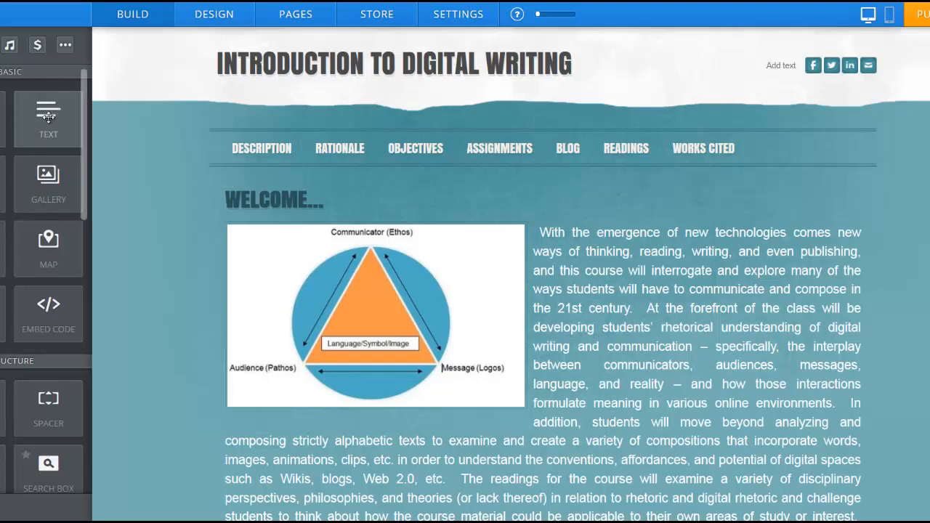
pyautogui.moveTo(48, 116); pyautogui.dragTo(515, 177)
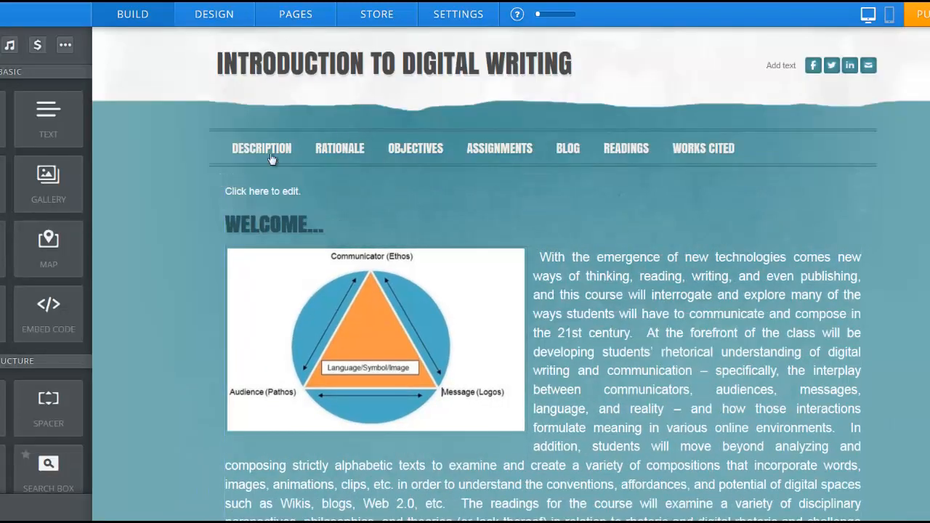
pyautogui.click(256, 191)
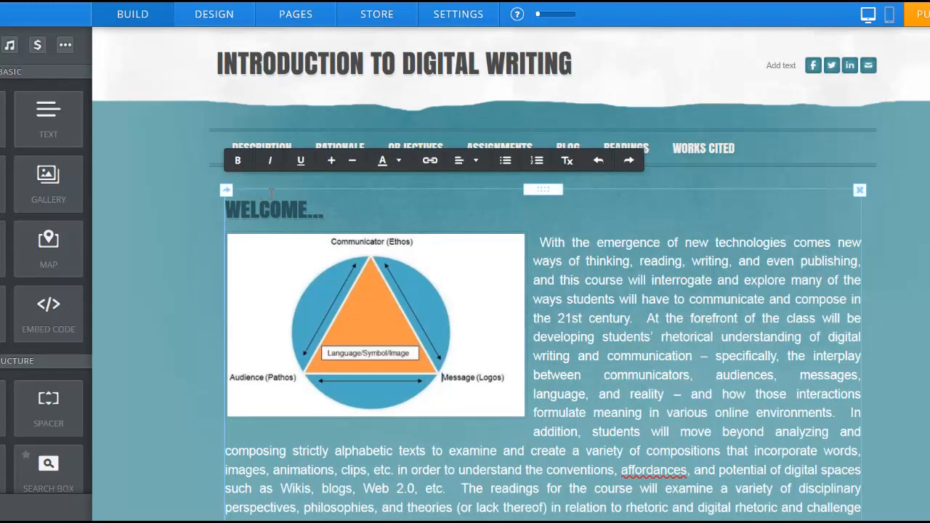
pyautogui.write('Text ')
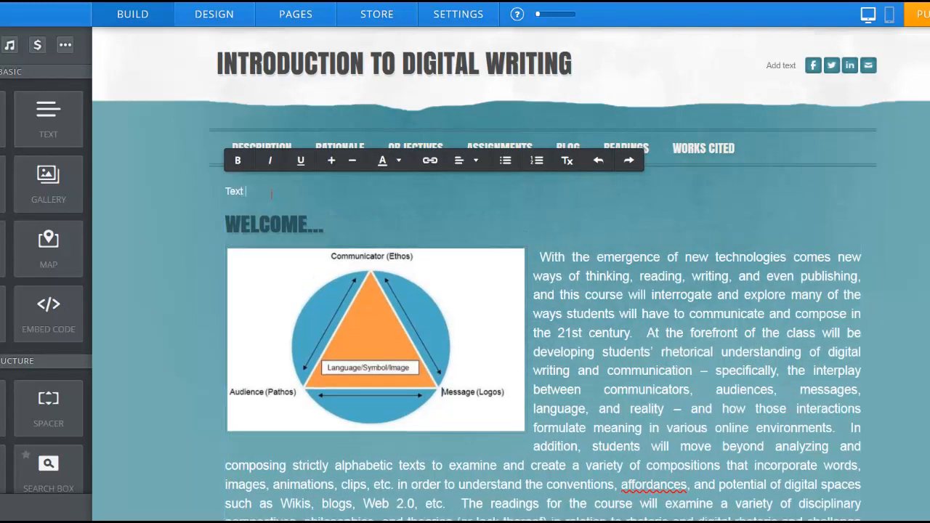
pyautogui.write('does here..')
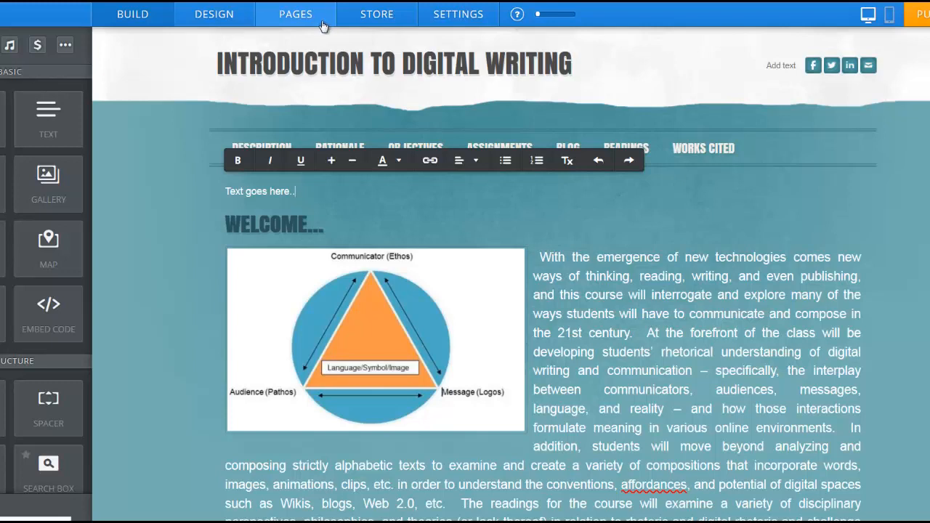
# Step: Increase the font size of the "t goes here." part of the new text by two increments
pyautogui.moveTo(322, 63)
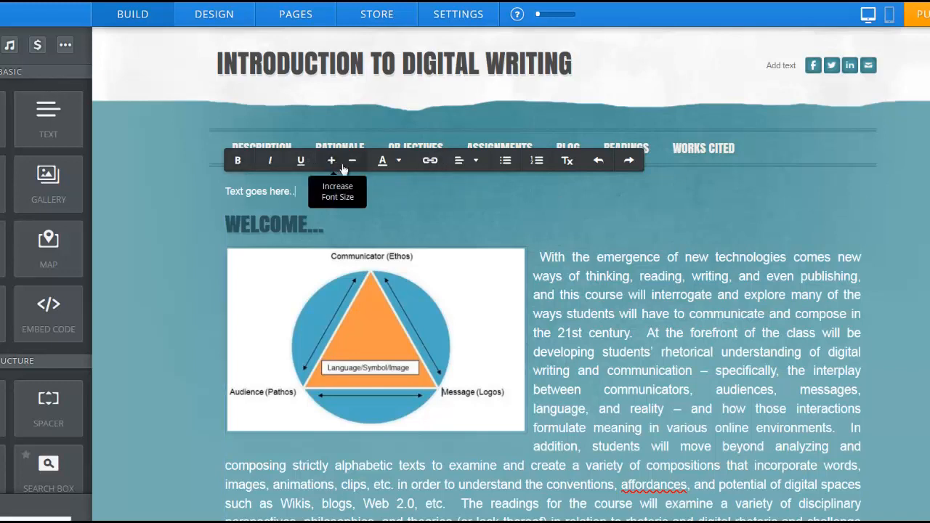
pyautogui.moveTo(292, 192); pyautogui.dragTo(242, 197)
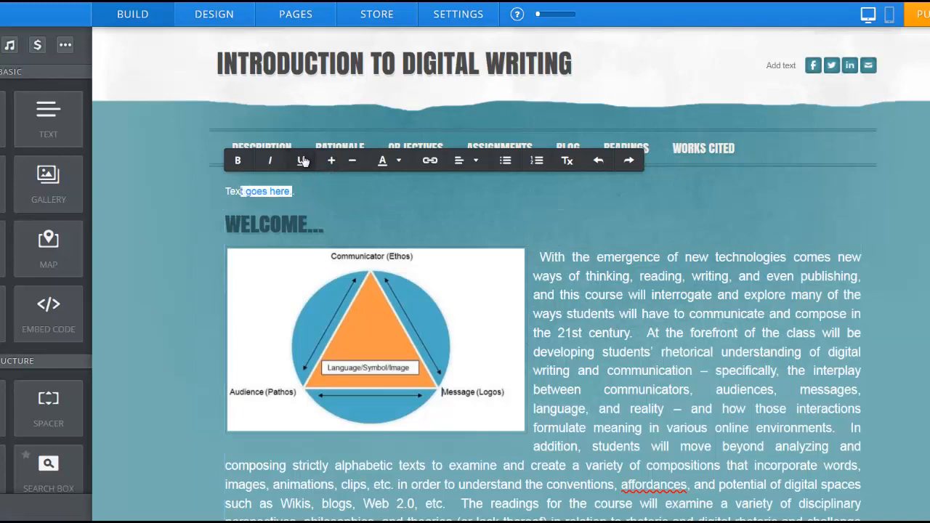
pyautogui.click(332, 161)
pyautogui.click(333, 161)
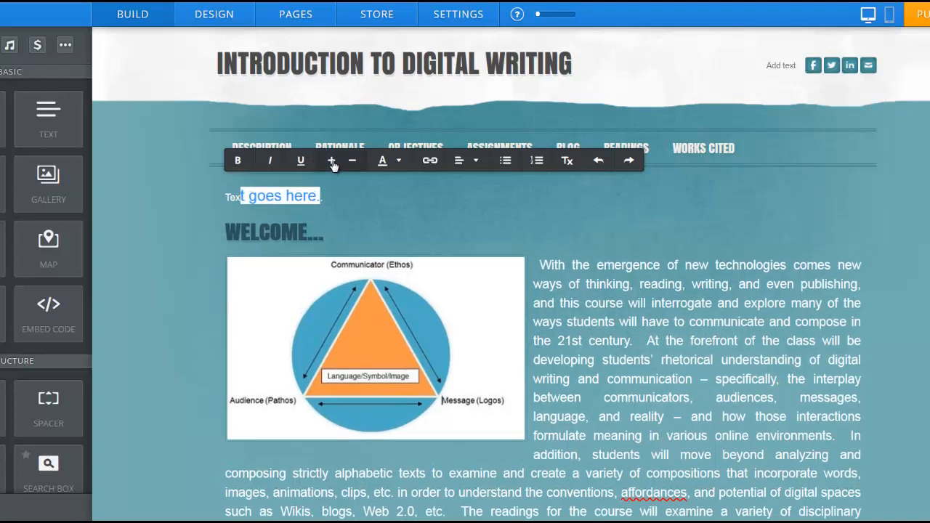
# Step: Examine the link destination options for the selected text and leave them without setting a link
pyautogui.rightClick(426, 161)
pyautogui.click(426, 161)
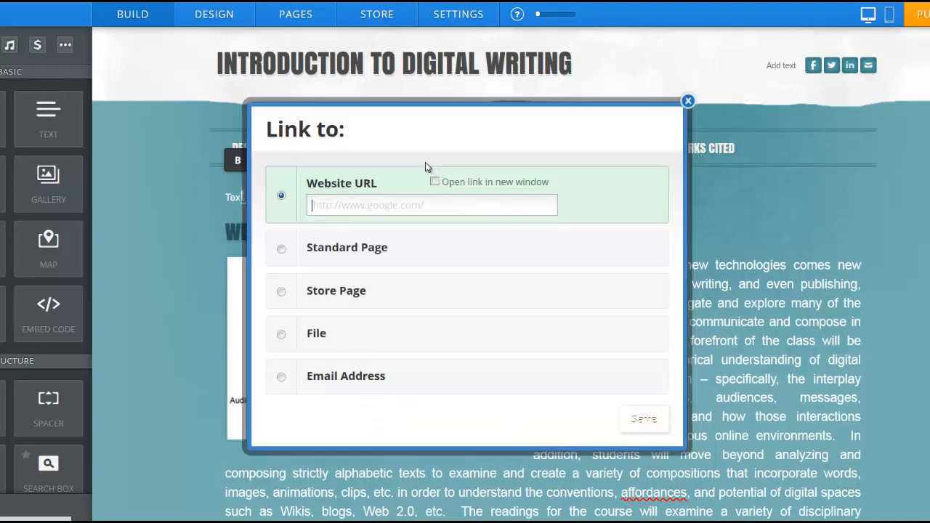
pyautogui.click(277, 258)
pyautogui.click(280, 186)
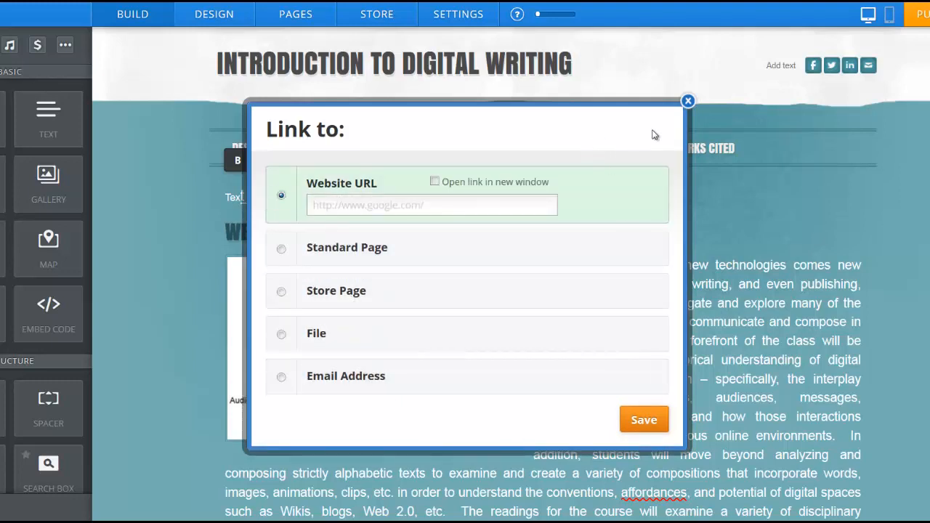
pyautogui.click(688, 102)
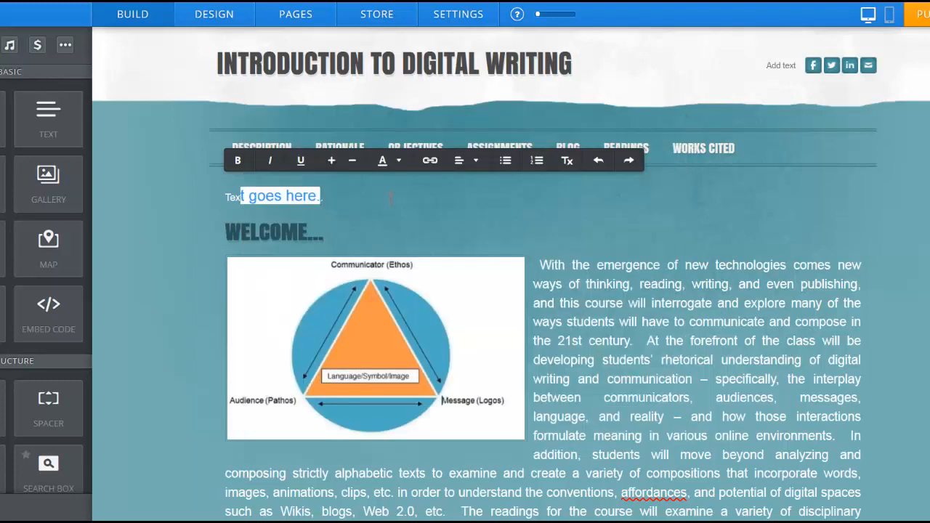
pyautogui.click(391, 196)
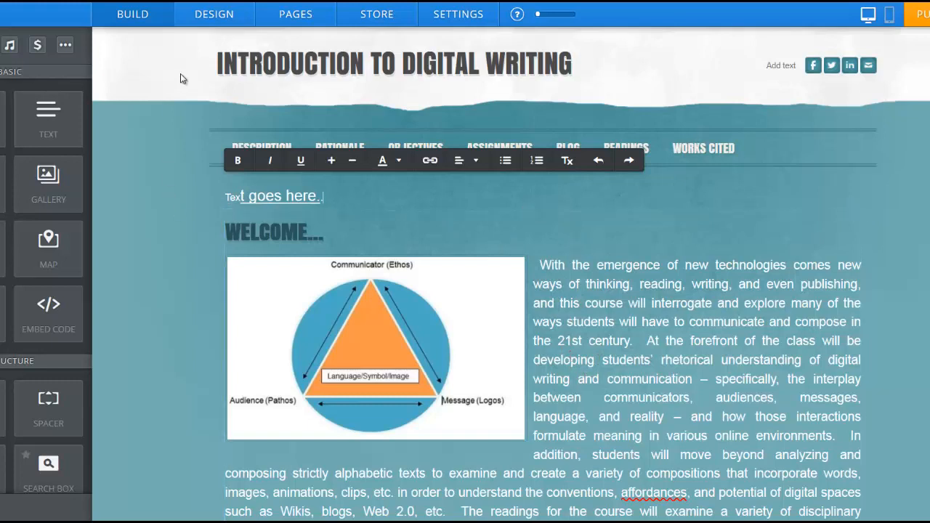
# Step: Review the page types offered for a new page, then return to the page editor without adding one
pyautogui.click(295, 16)
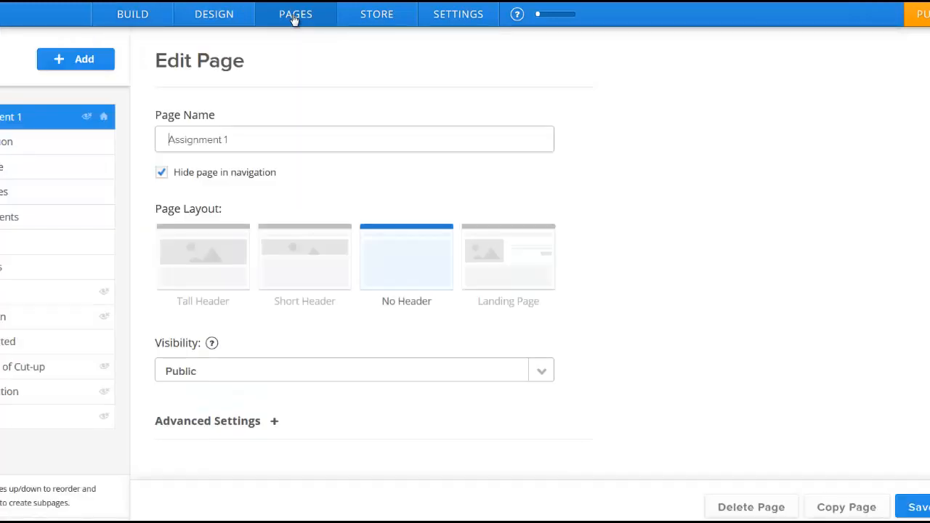
pyautogui.click(64, 63)
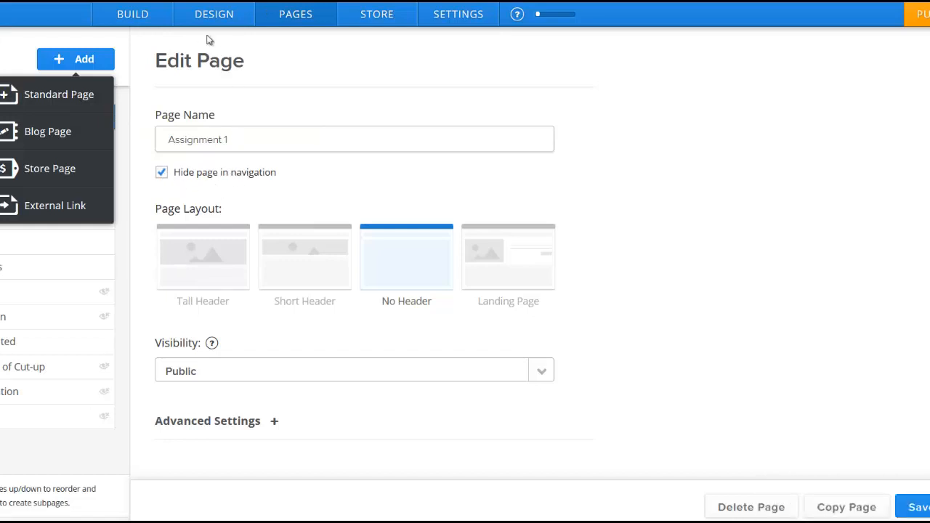
pyautogui.click(138, 18)
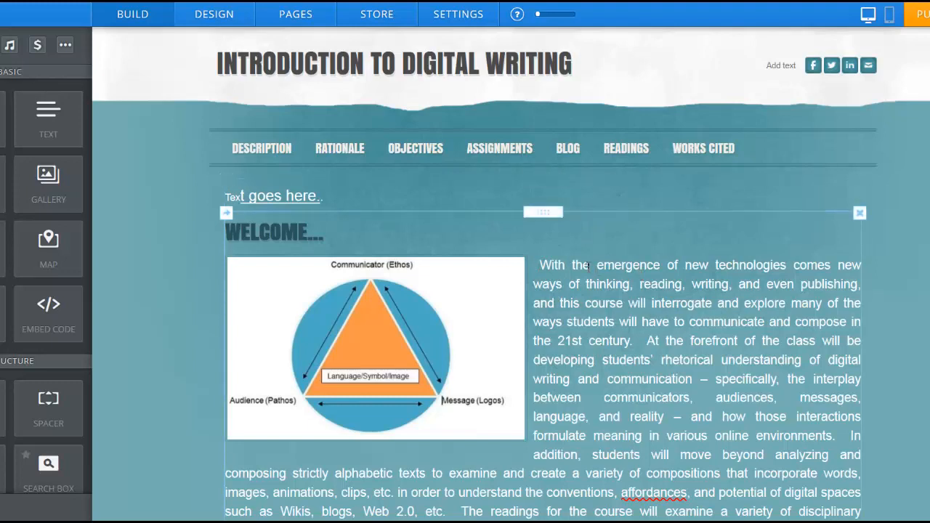
# Step: Replace the sample text above the Welcome heading with "Essay #1"
pyautogui.moveTo(325, 197); pyautogui.dragTo(232, 196)
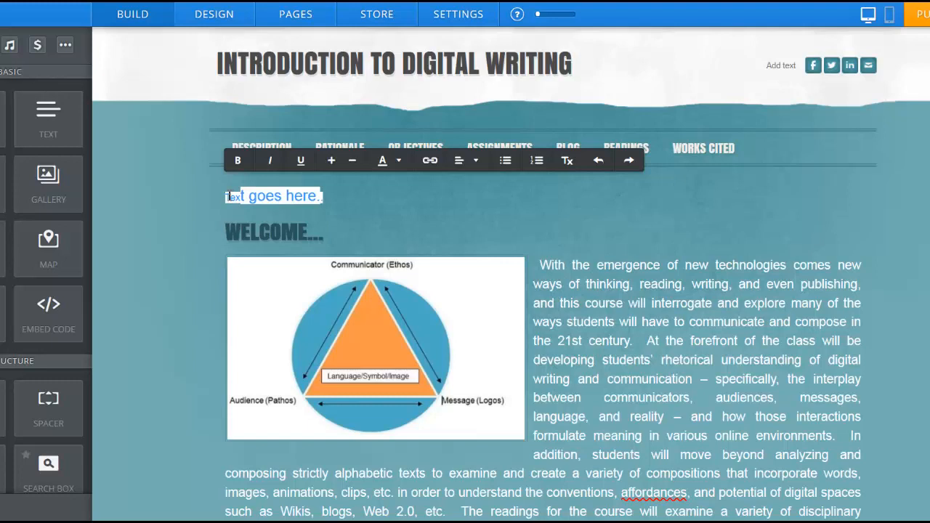
pyautogui.press('BackSpace')
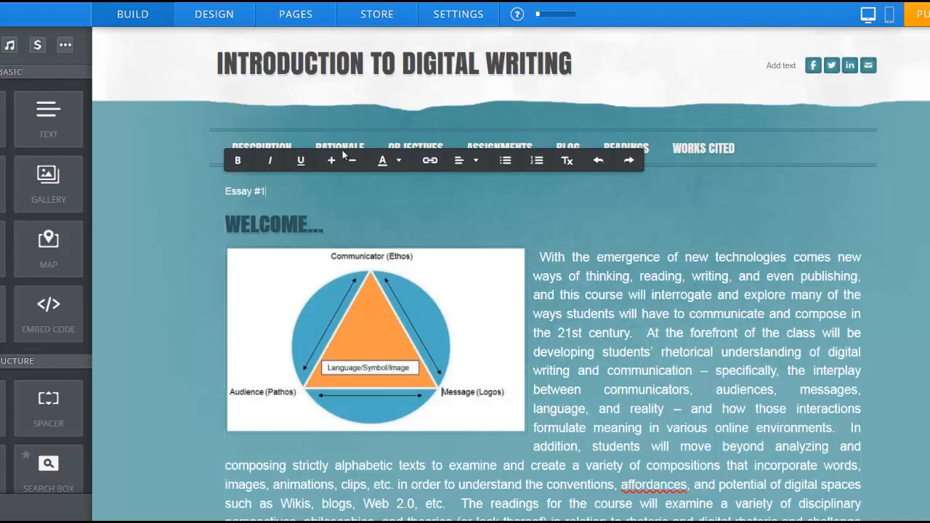
# Step: Try to add a standard page named "Essay#1" and return to the page editor without saving it
pyautogui.click(298, 16)
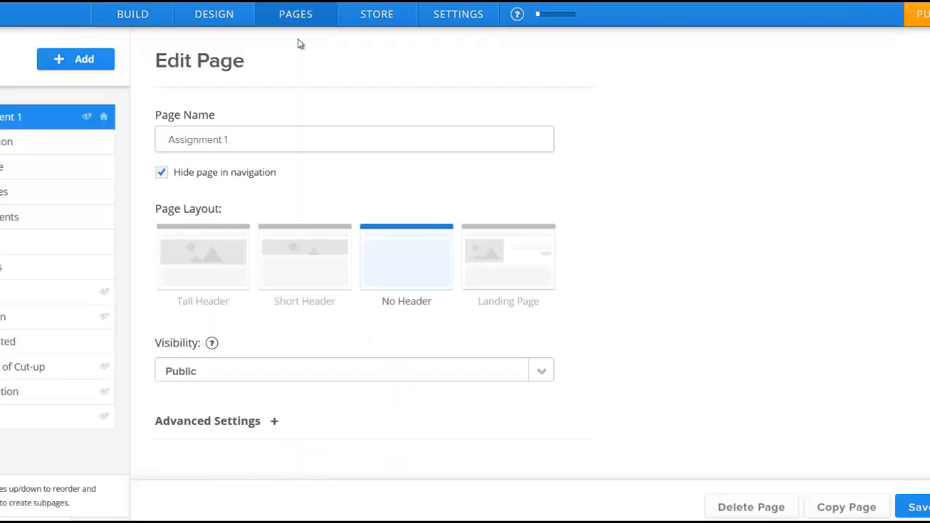
pyautogui.click(93, 62)
pyautogui.click(69, 95)
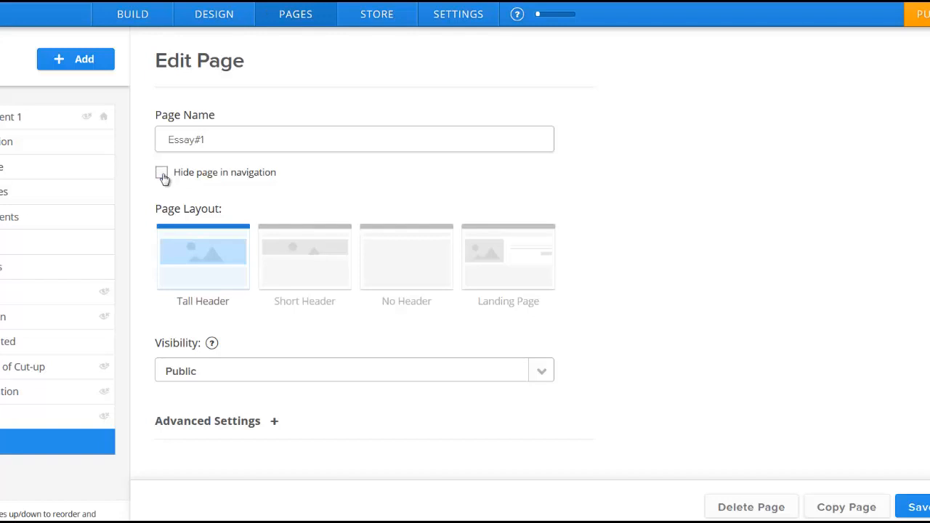
pyautogui.click(131, 14)
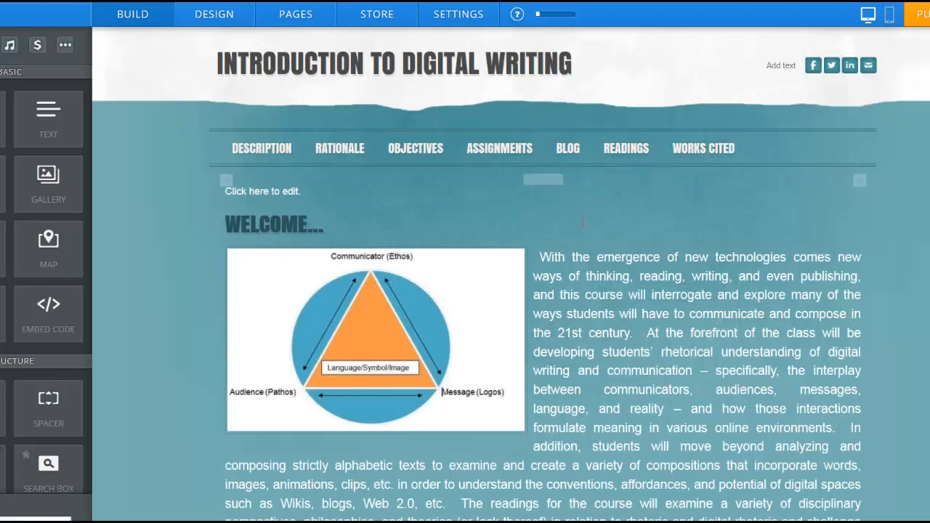
# Step: Enter "Essay #1" again in the placeholder text element above the Welcome heading
pyautogui.moveTo(587, 90)
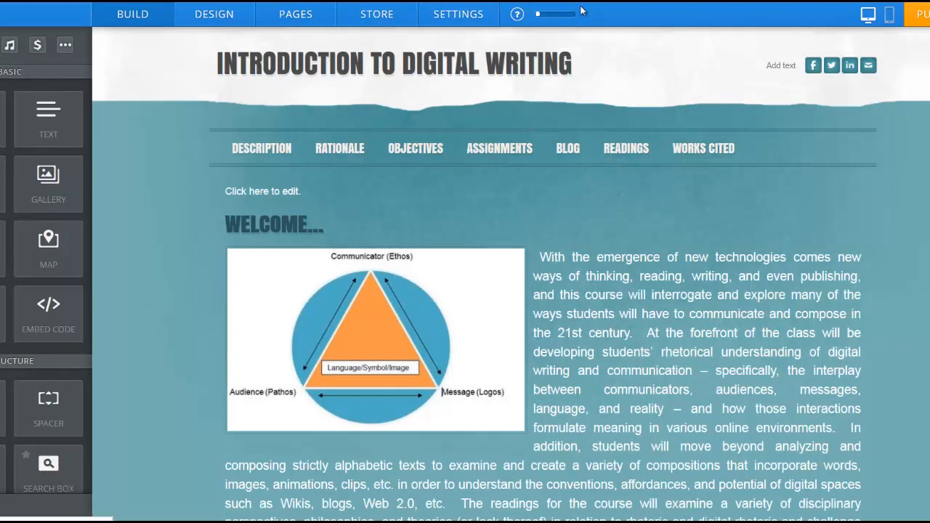
pyautogui.click(558, 16)
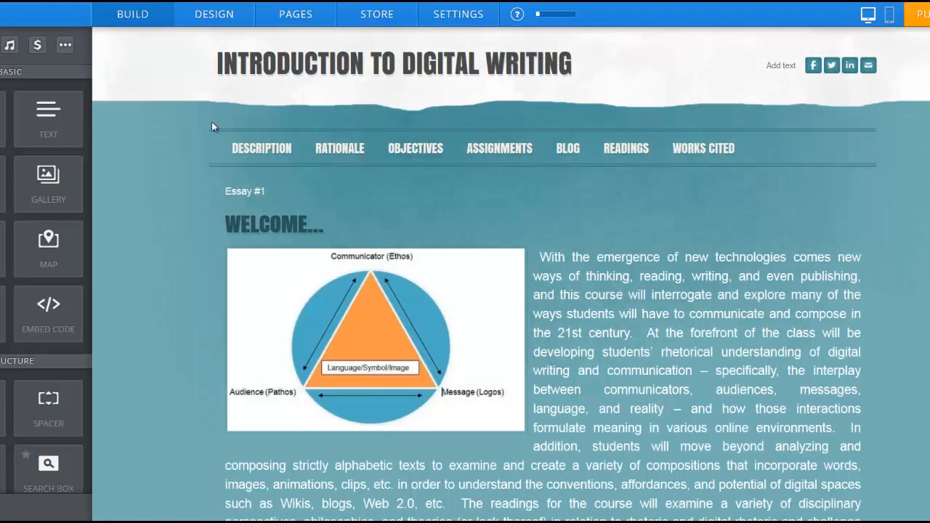
# Step: Add a standard page named "Essay #1" with the Tall Header layout and public visibility, and save it
pyautogui.click(290, 23)
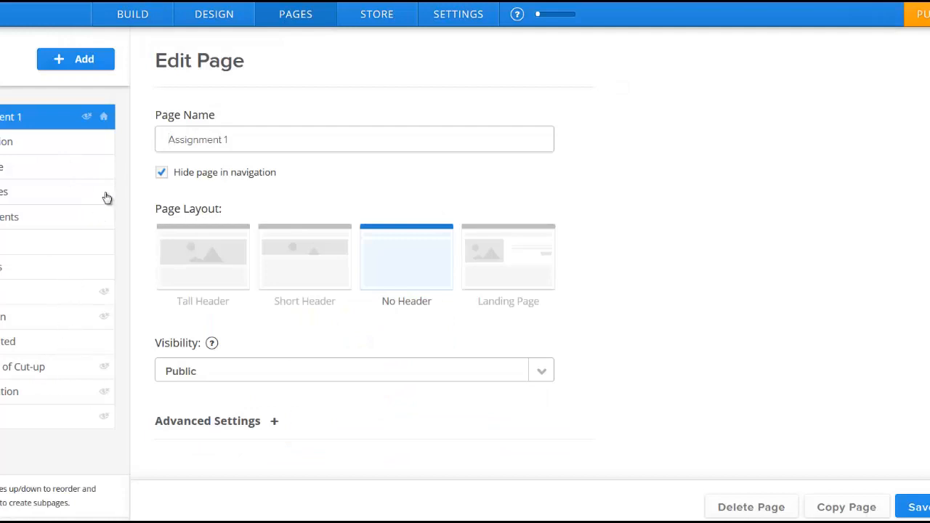
pyautogui.click(85, 59)
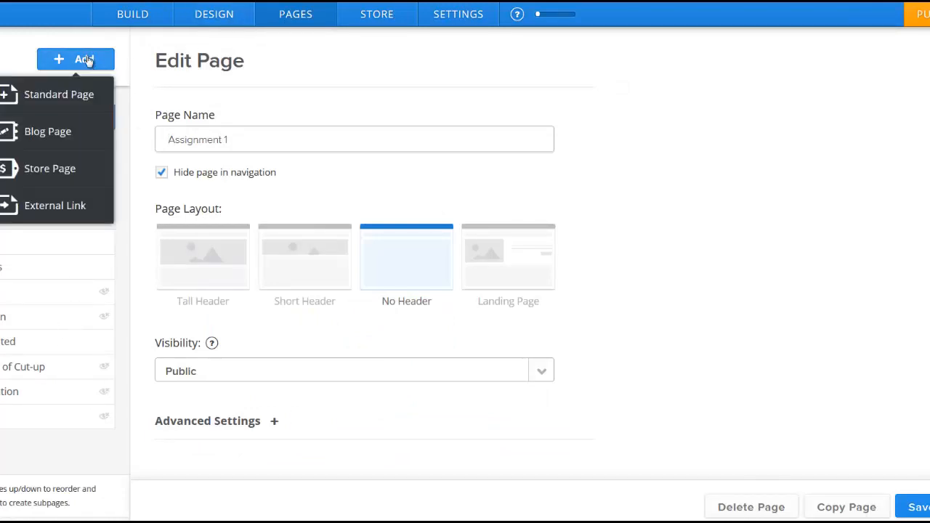
pyautogui.click(60, 95)
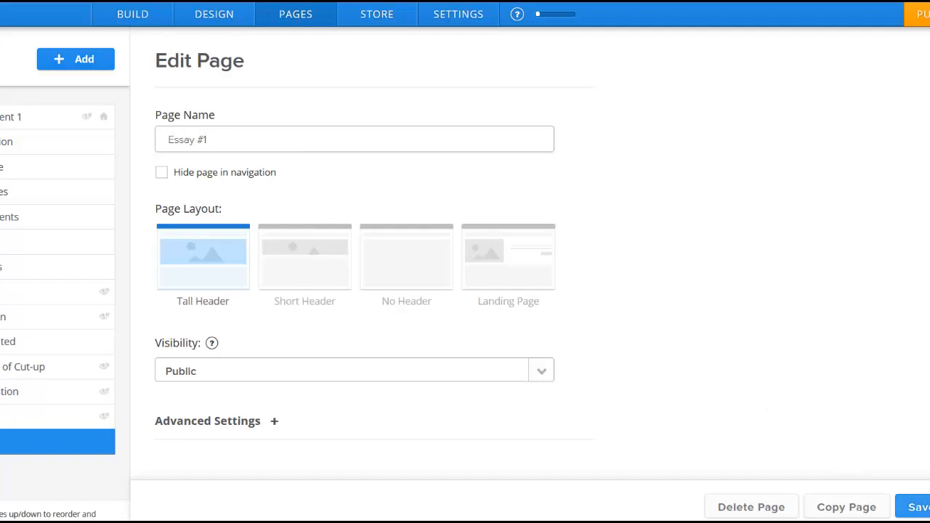
pyautogui.click(911, 511)
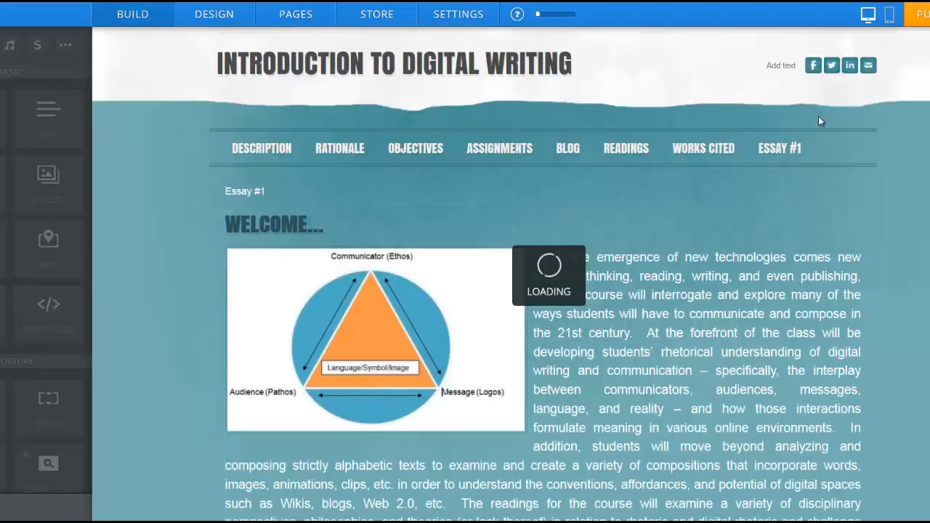
# Step: Hide the Essay #1 page from the site navigation and save its page settings
pyautogui.click(773, 149)
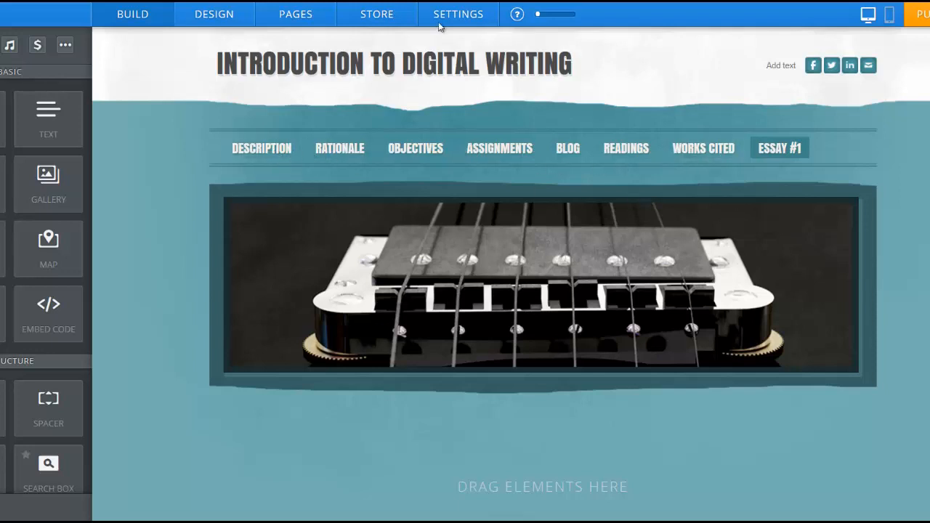
pyautogui.click(269, 16)
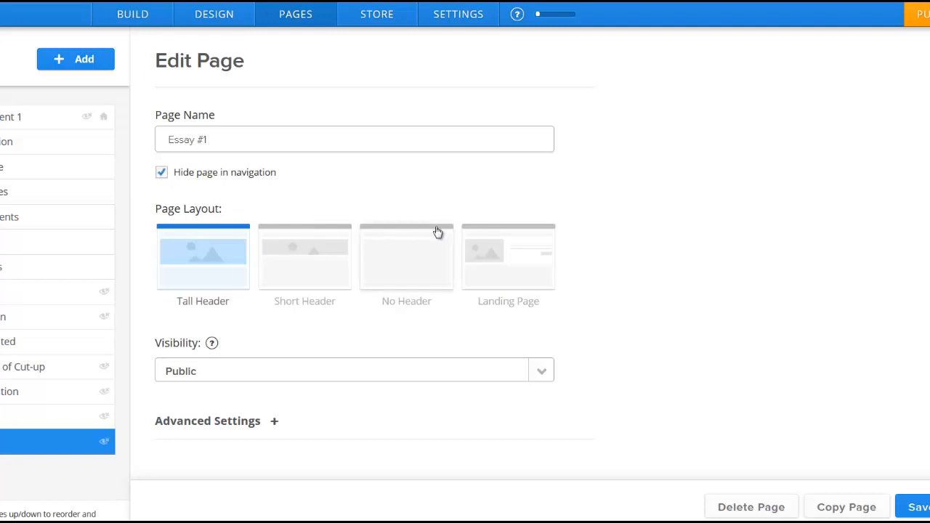
pyautogui.click(916, 508)
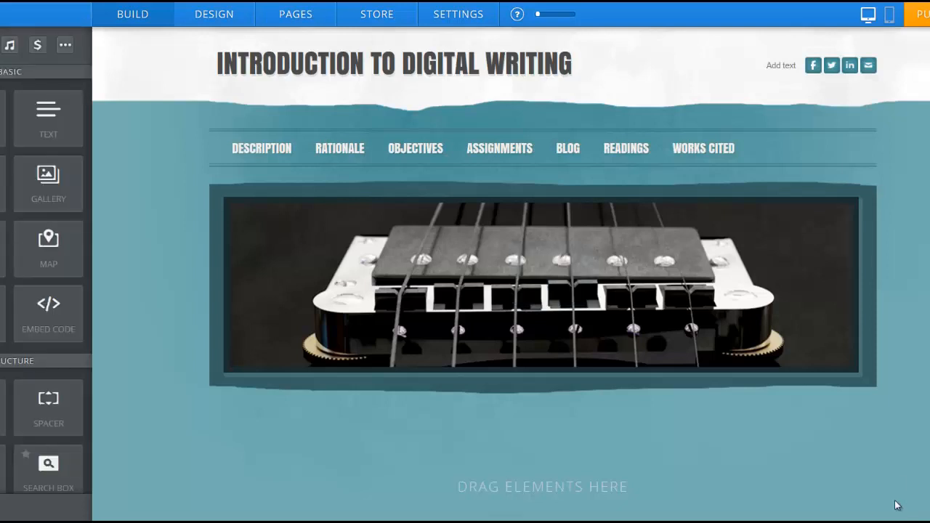
# Step: Look for a way back to the home page through the page list, the Description page and the design options
pyautogui.moveTo(364, 69)
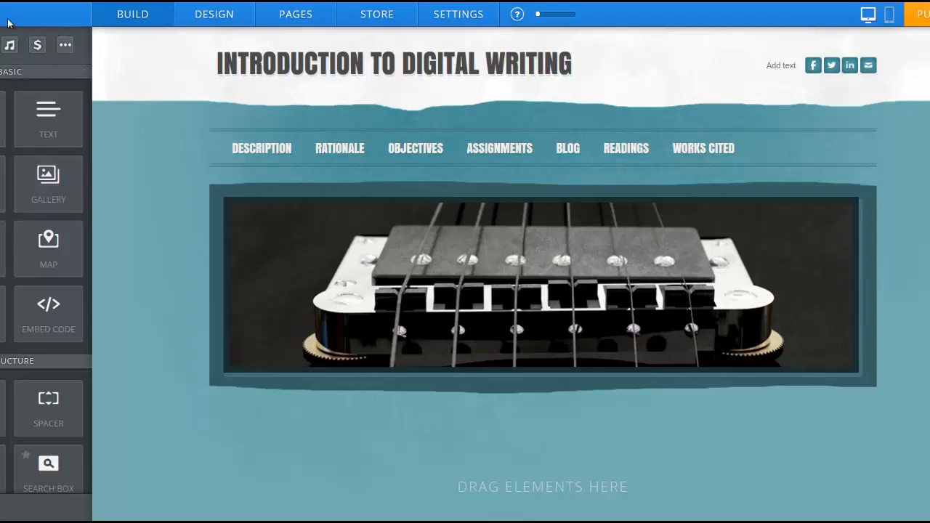
pyautogui.click(280, 20)
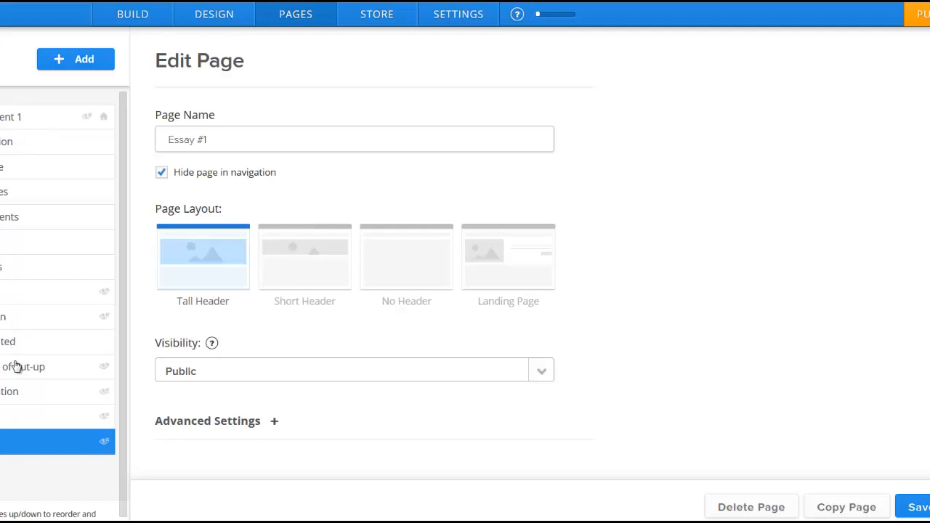
pyautogui.scroll(-1, 27, 376)
pyautogui.scroll(1, 26, 370)
pyautogui.click(124, 16)
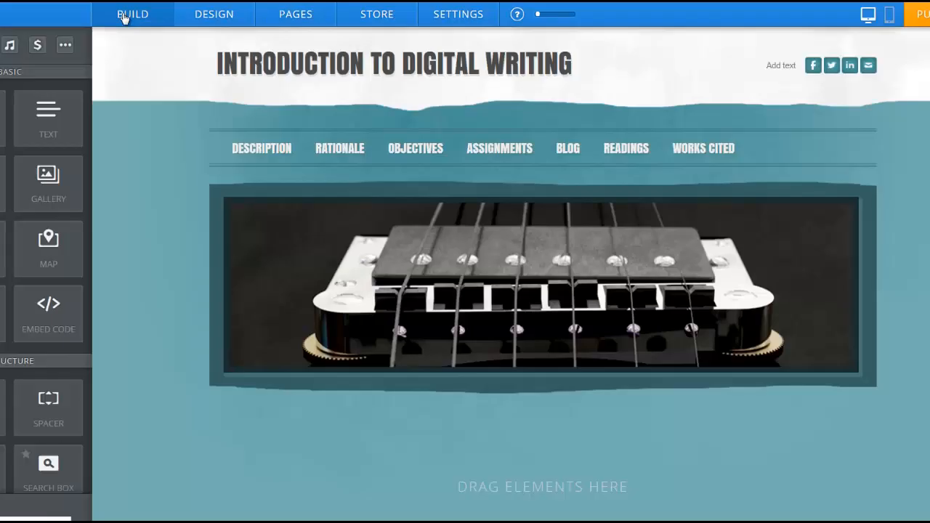
pyautogui.click(258, 153)
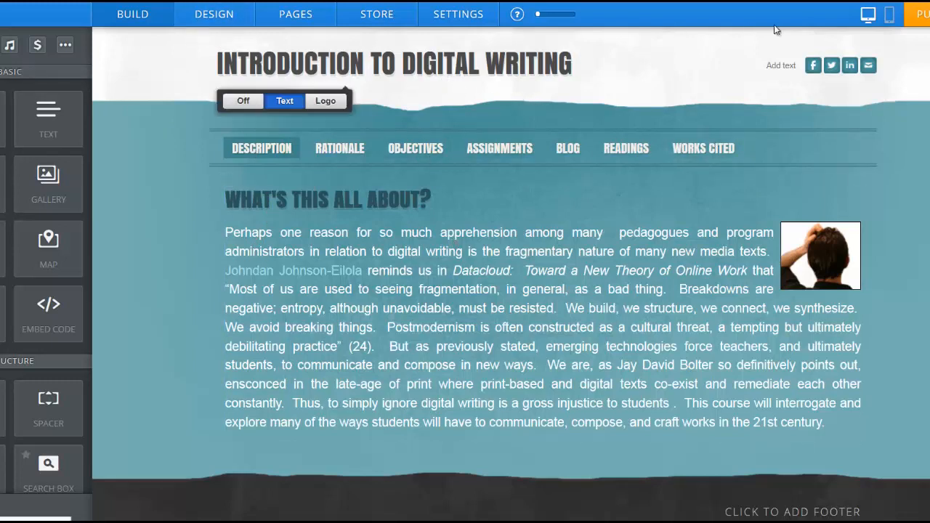
pyautogui.rightClick(354, 58)
pyautogui.rightClick(355, 59)
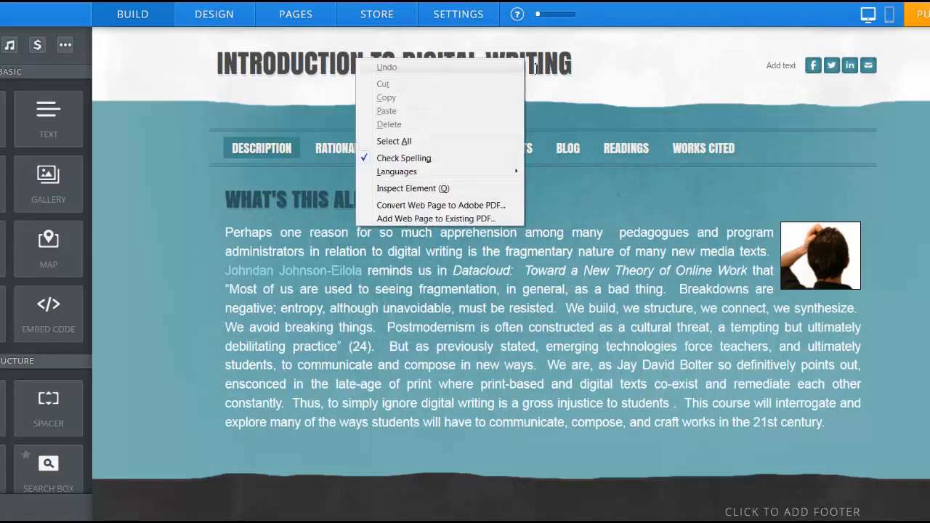
pyautogui.click(665, 89)
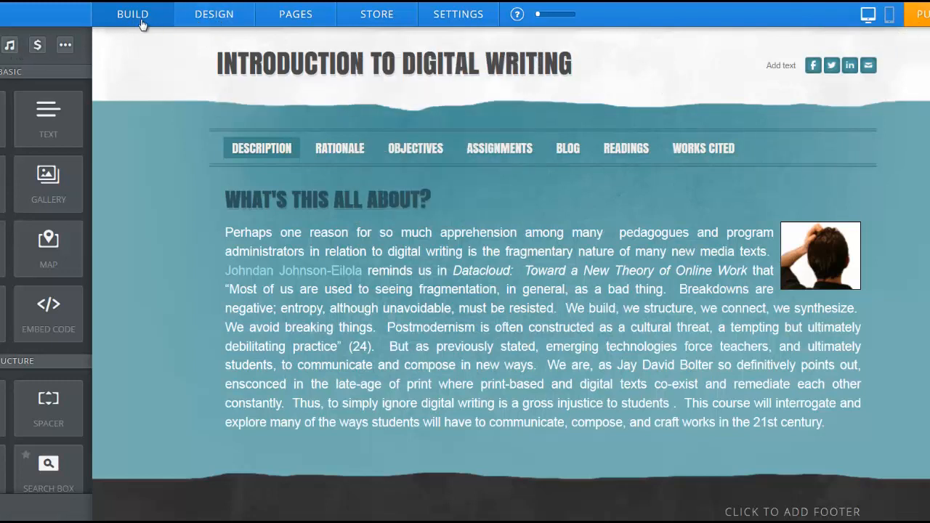
pyautogui.click(210, 16)
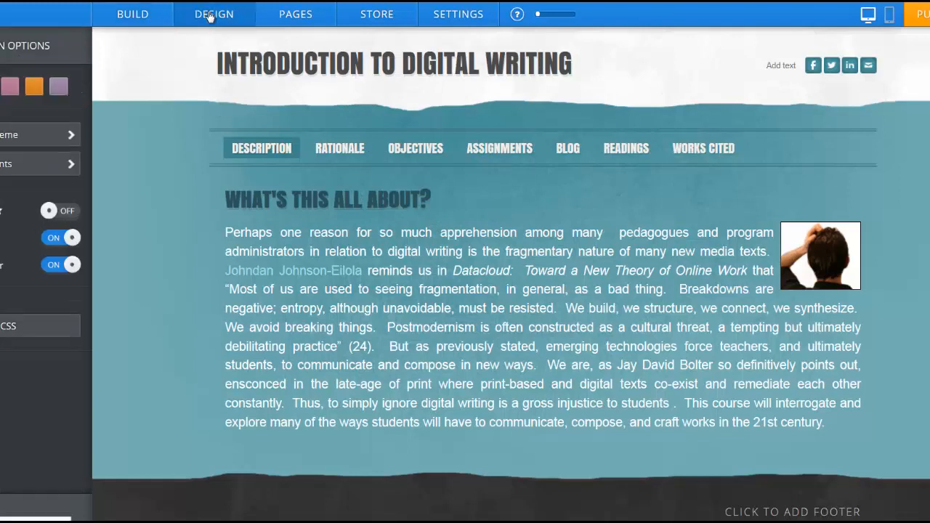
# Step: Link the "Essay #1" text above the Welcome heading to the standard page Essay #1 and save the link
pyautogui.click(128, 16)
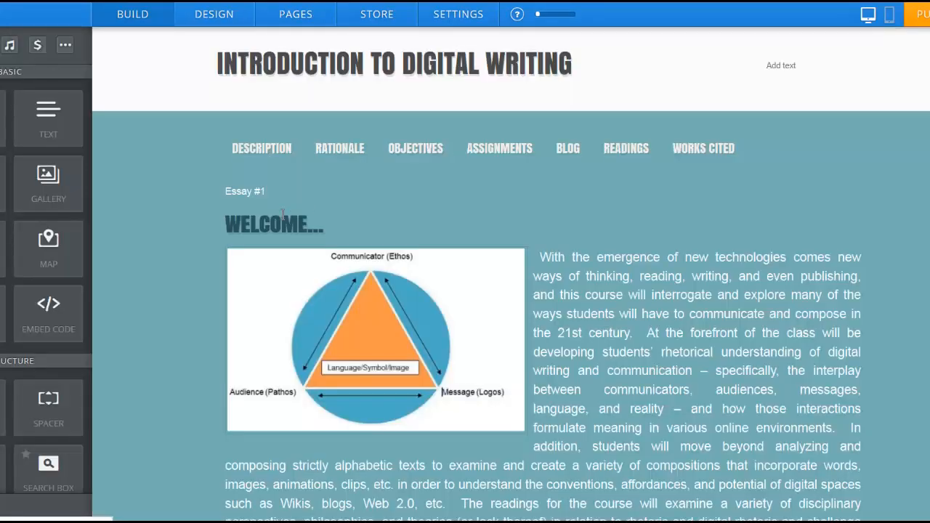
pyautogui.click(283, 191)
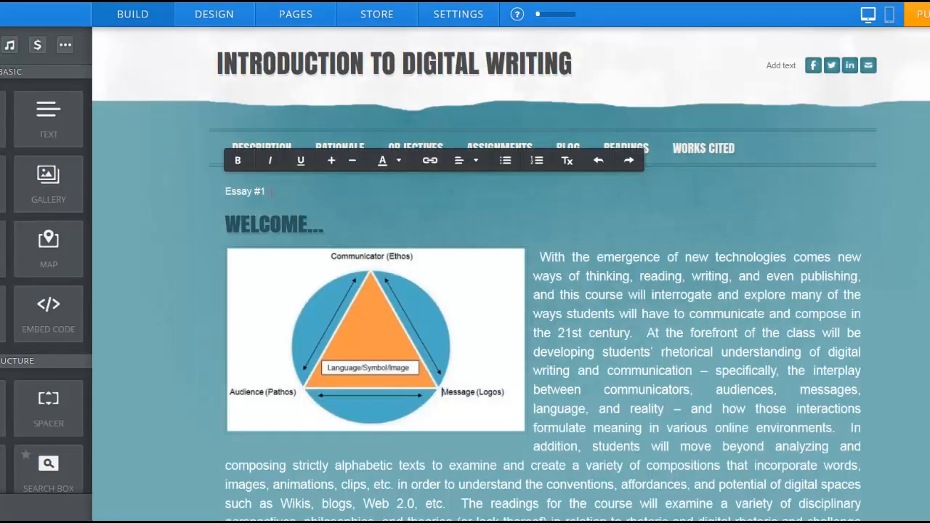
pyautogui.moveTo(266, 191); pyautogui.dragTo(248, 191)
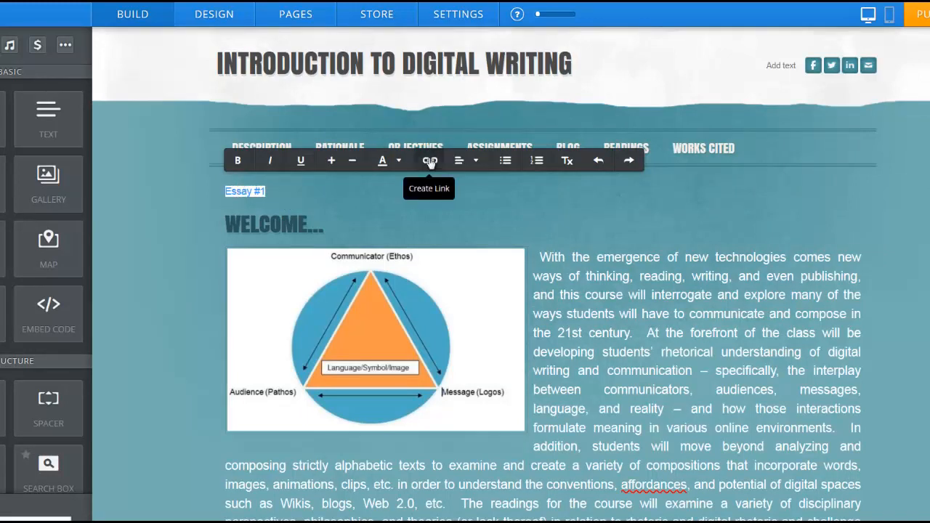
pyautogui.click(430, 159)
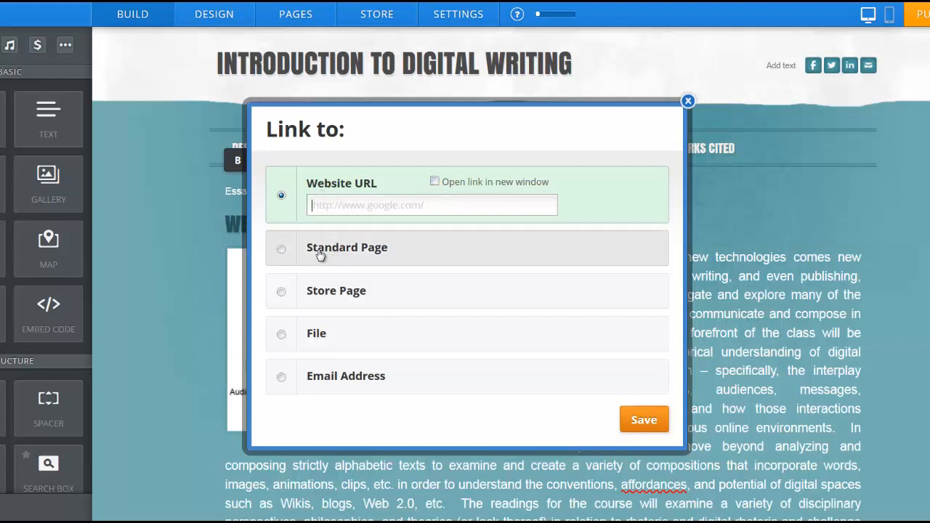
pyautogui.click(280, 248)
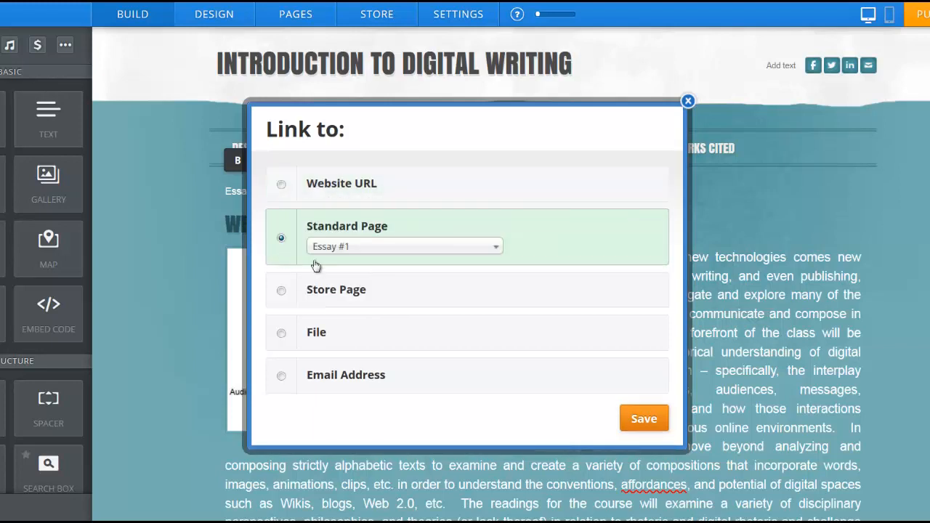
pyautogui.click(496, 249)
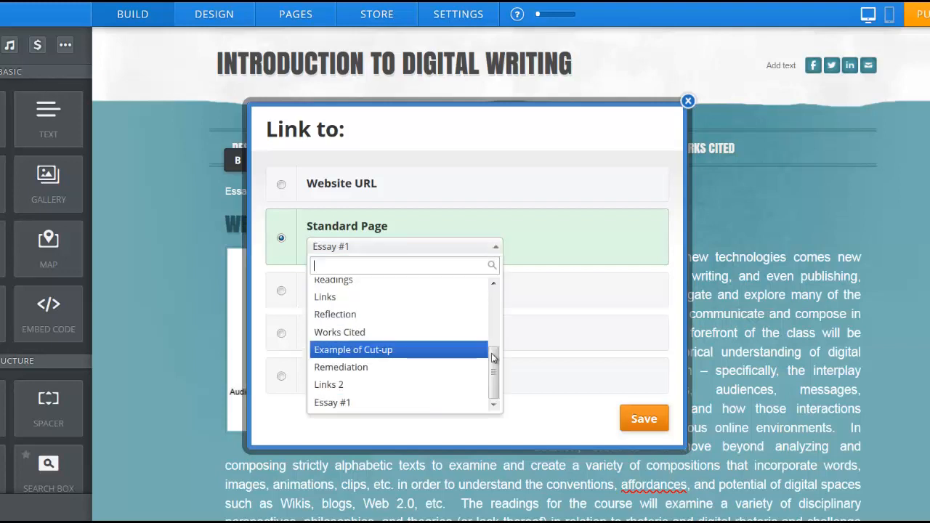
pyautogui.moveTo(494, 367)
pyautogui.mouseDown()
pyautogui.moveTo(498, 308)
pyautogui.moveTo(491, 381)
pyautogui.mouseUp()
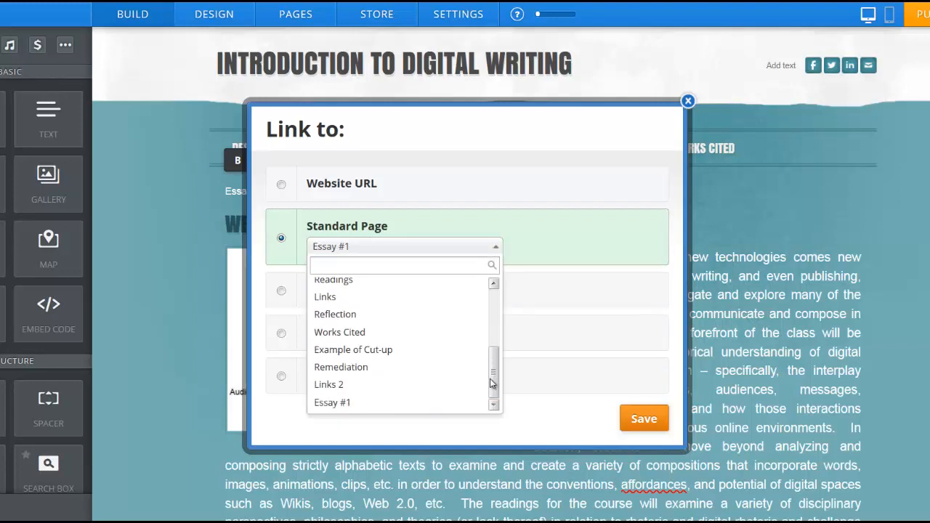
pyautogui.click(335, 404)
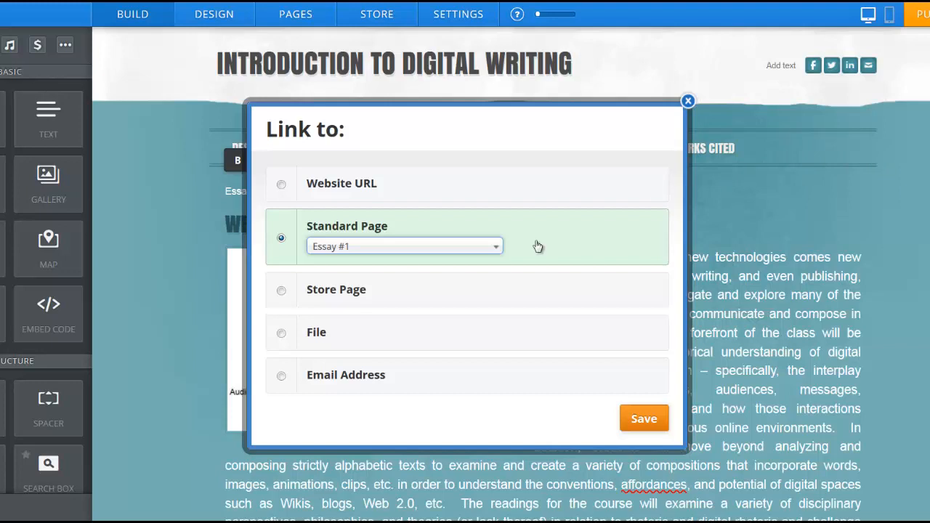
pyautogui.click(644, 419)
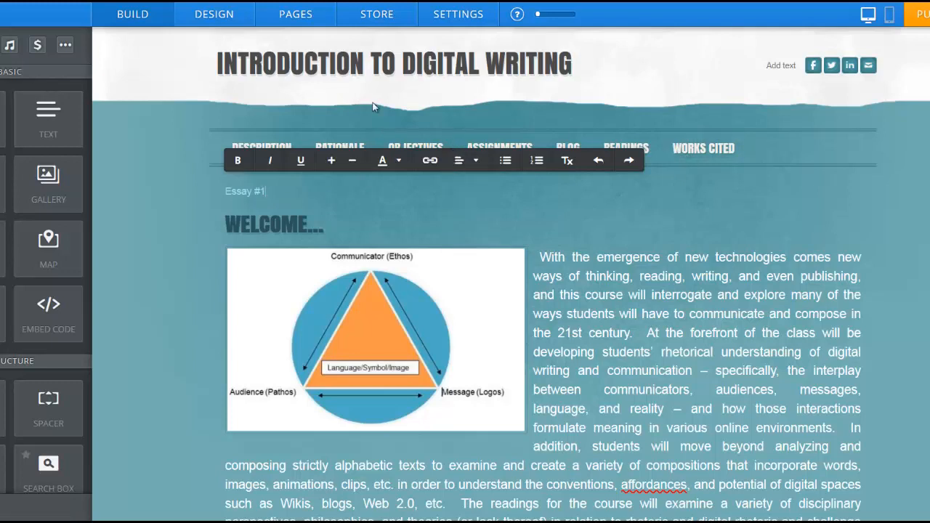
# Step: Open the theme gallery and browse the available site themes
pyautogui.click(210, 14)
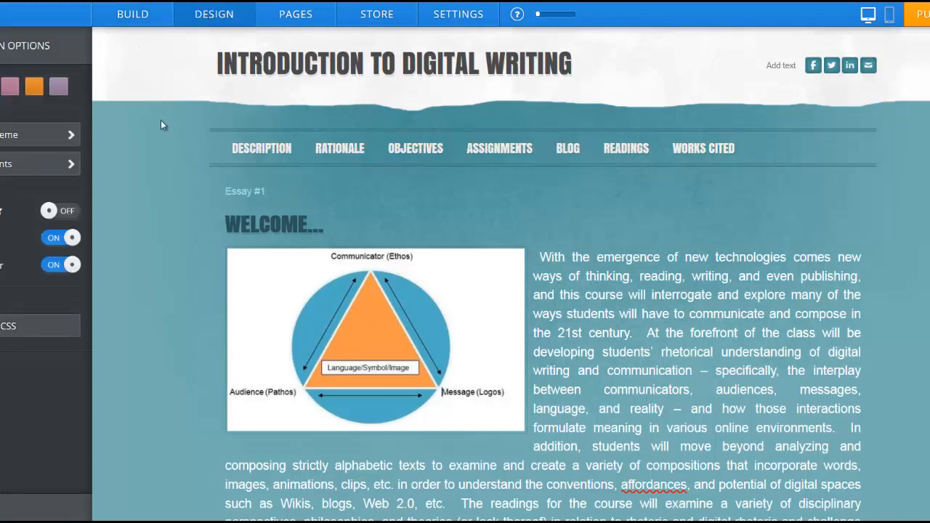
pyautogui.click(71, 140)
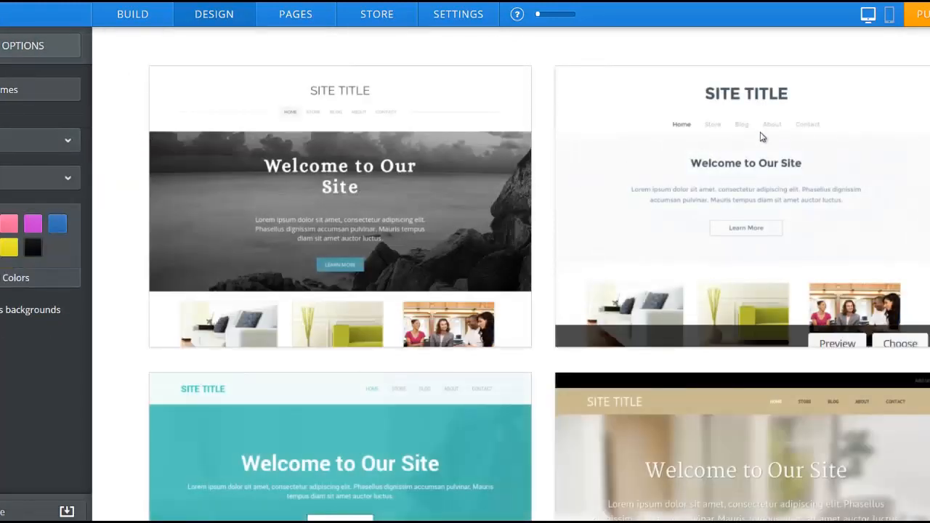
pyautogui.scroll(-5, 539, 274)
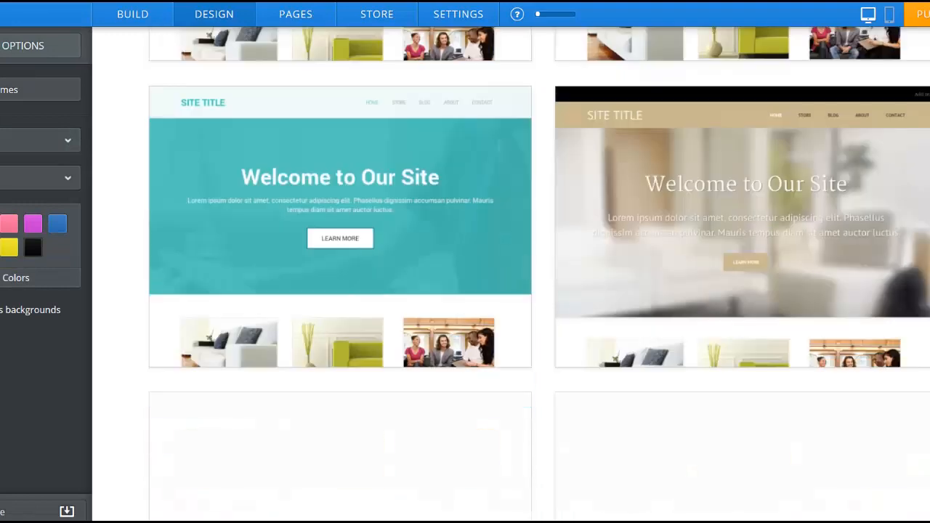
pyautogui.scroll(-1, 830, 156)
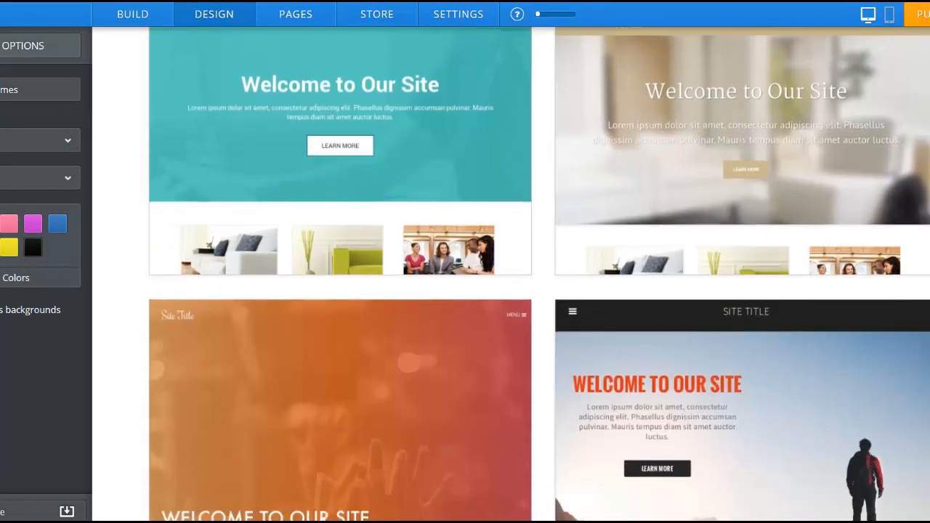
pyautogui.scroll(-2, 830, 155)
pyautogui.scroll(-4, 498, 228)
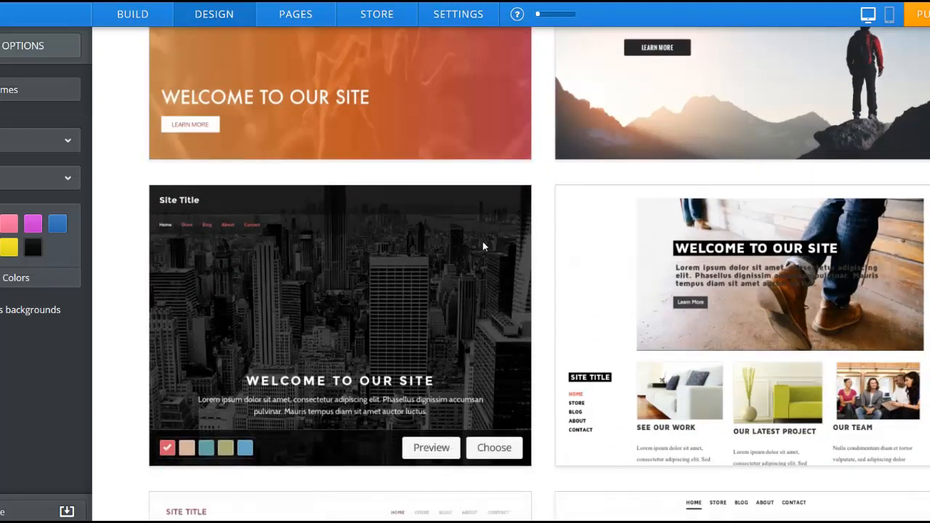
pyautogui.scroll(-5, 490, 247)
pyautogui.scroll(-1, 472, 233)
# Step: Preview the site in the white theme with yellow highlights, look over the home page, and cancel the preview
pyautogui.moveTo(671, 307)
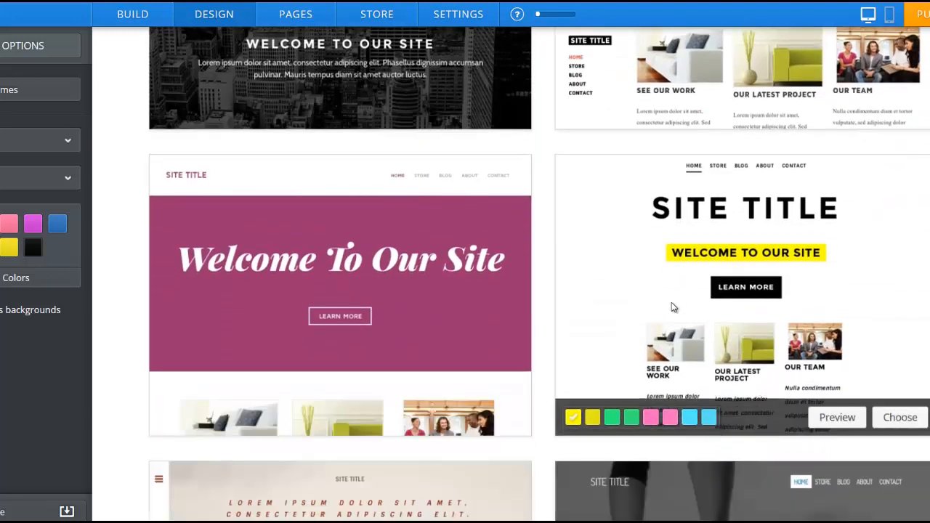
pyautogui.click(837, 418)
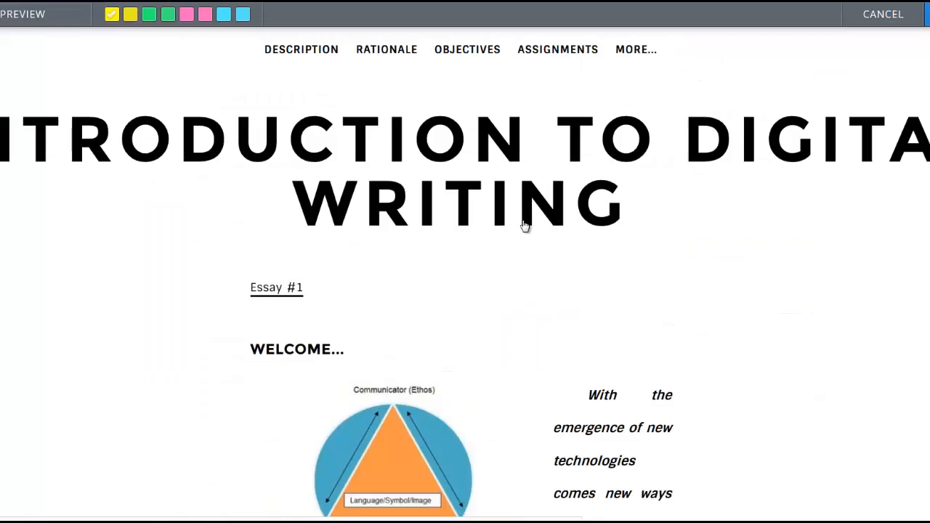
pyautogui.scroll(-3, 500, 211)
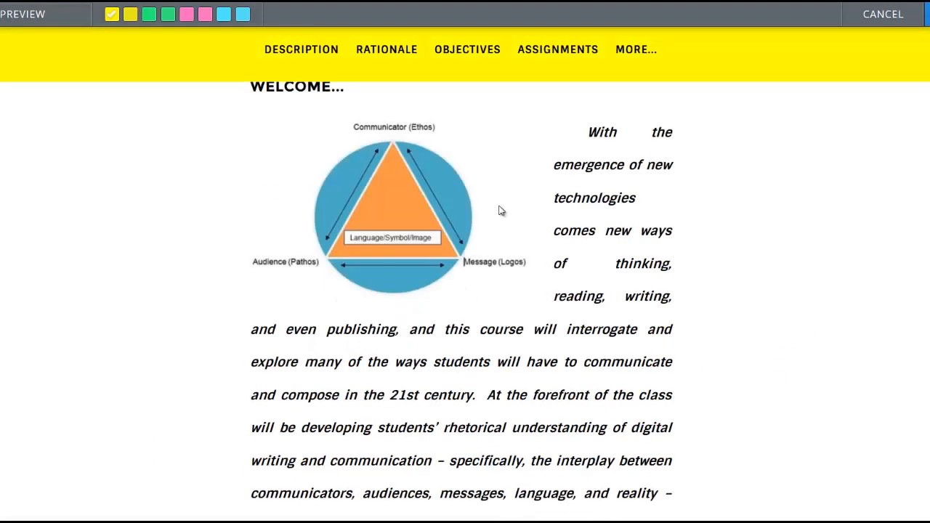
pyautogui.scroll(-2, 500, 211)
pyautogui.scroll(4, 500, 210)
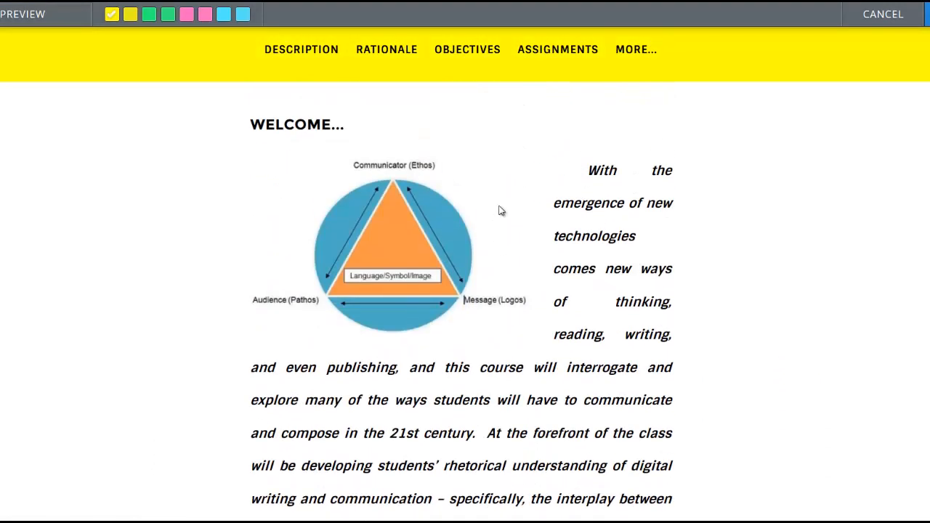
pyautogui.scroll(1, 500, 211)
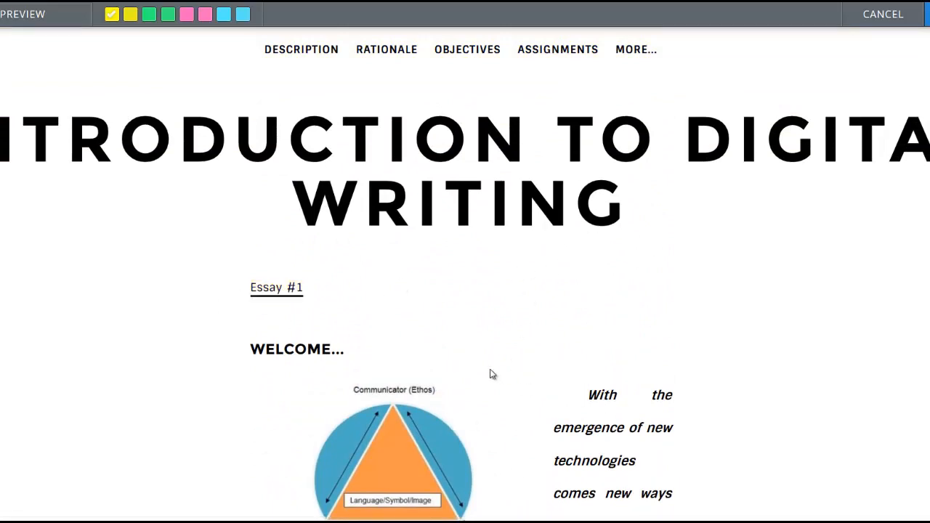
pyautogui.click(883, 14)
# Step: Browse more themes and the gallery's filter options, and return to the page editor without choosing a theme
pyautogui.scroll(-1, 571, 378)
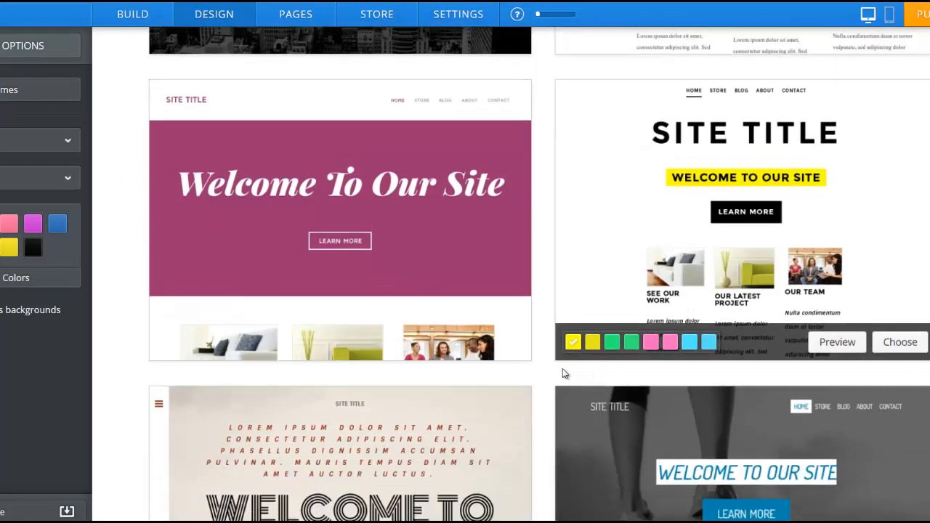
pyautogui.scroll(-3, 567, 373)
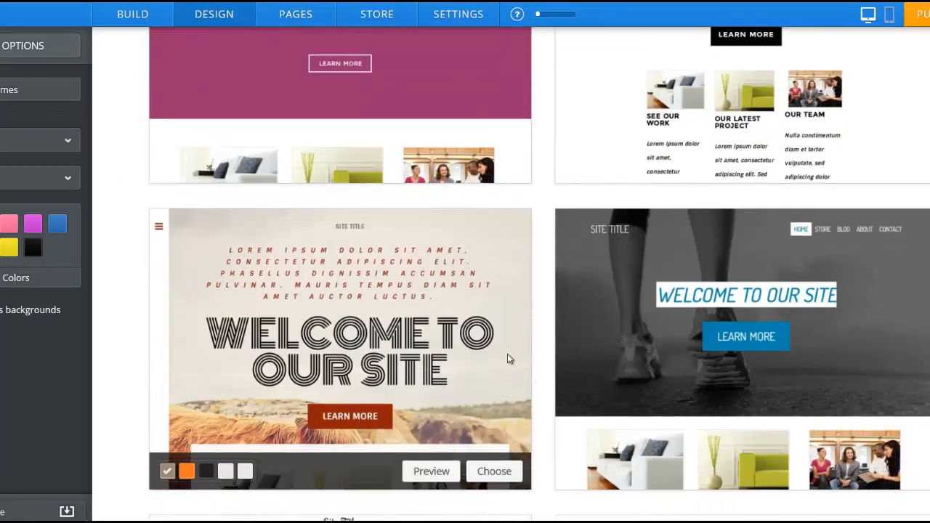
pyautogui.scroll(3, 507, 354)
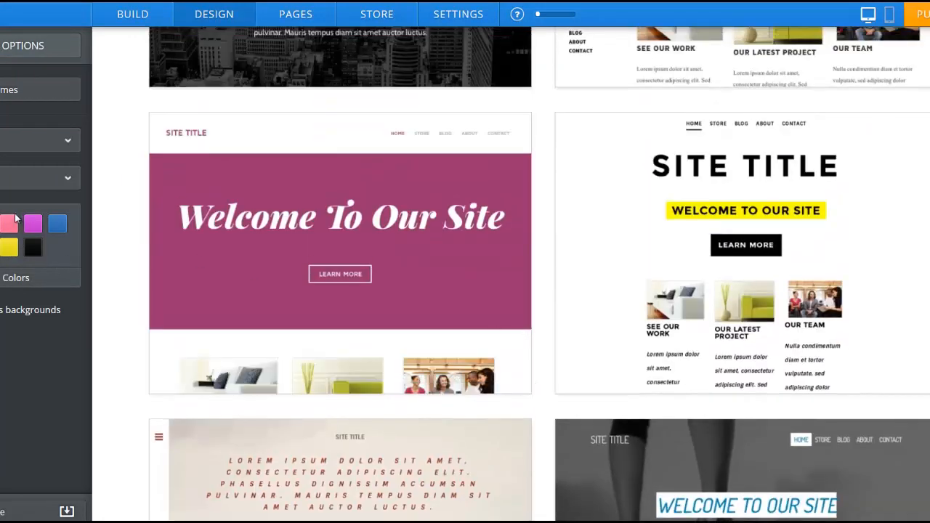
pyautogui.scroll(4, 152, 268)
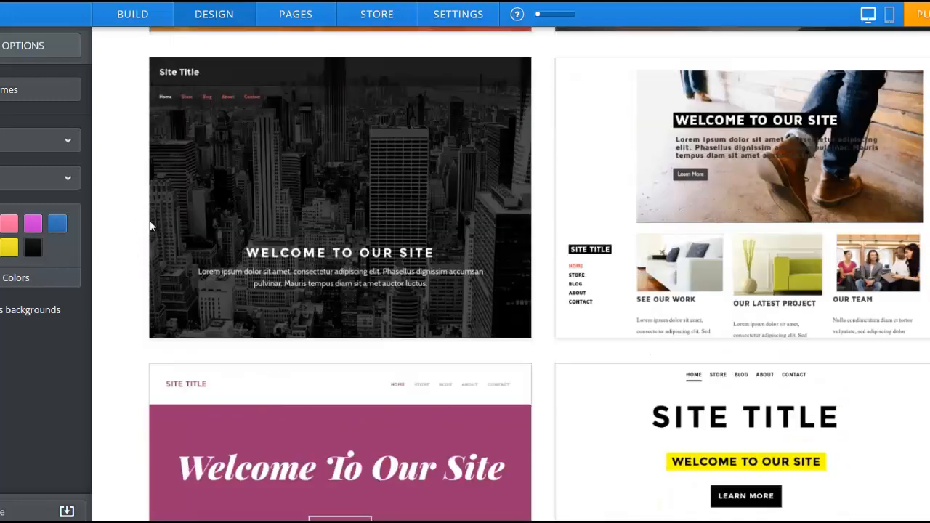
pyautogui.click(45, 180)
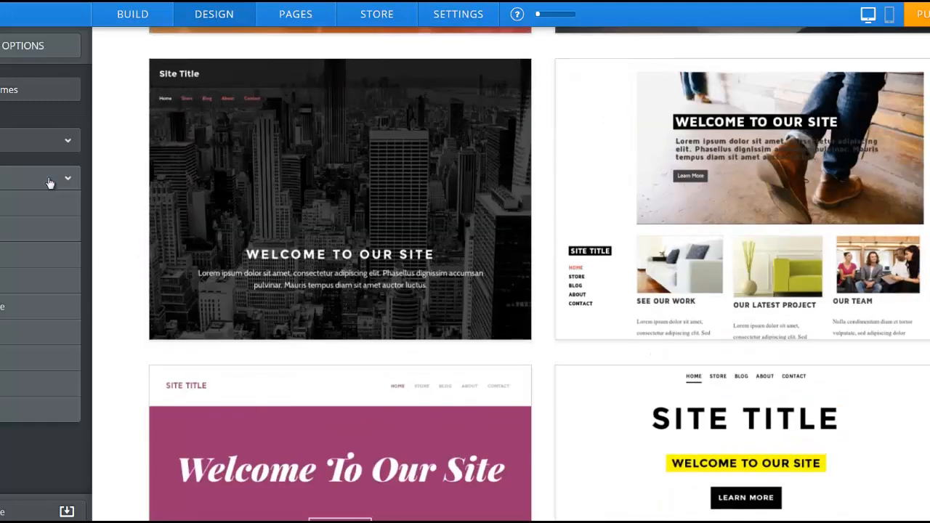
pyautogui.click(50, 182)
pyautogui.scroll(2, 99, 167)
pyautogui.scroll(10, 100, 155)
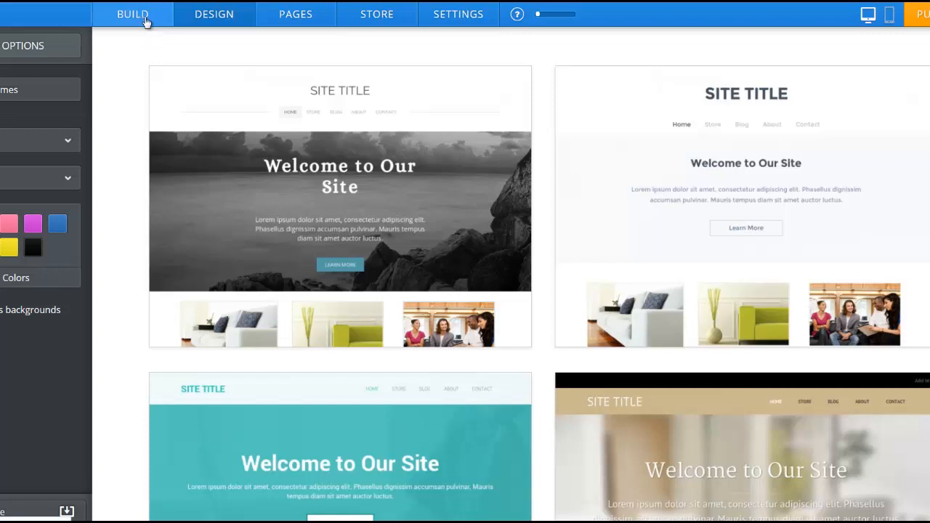
pyautogui.click(138, 24)
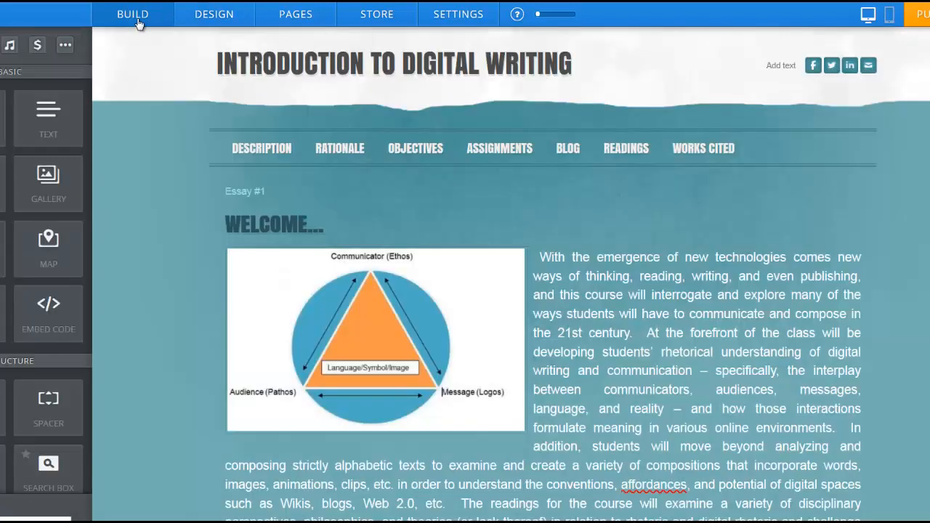